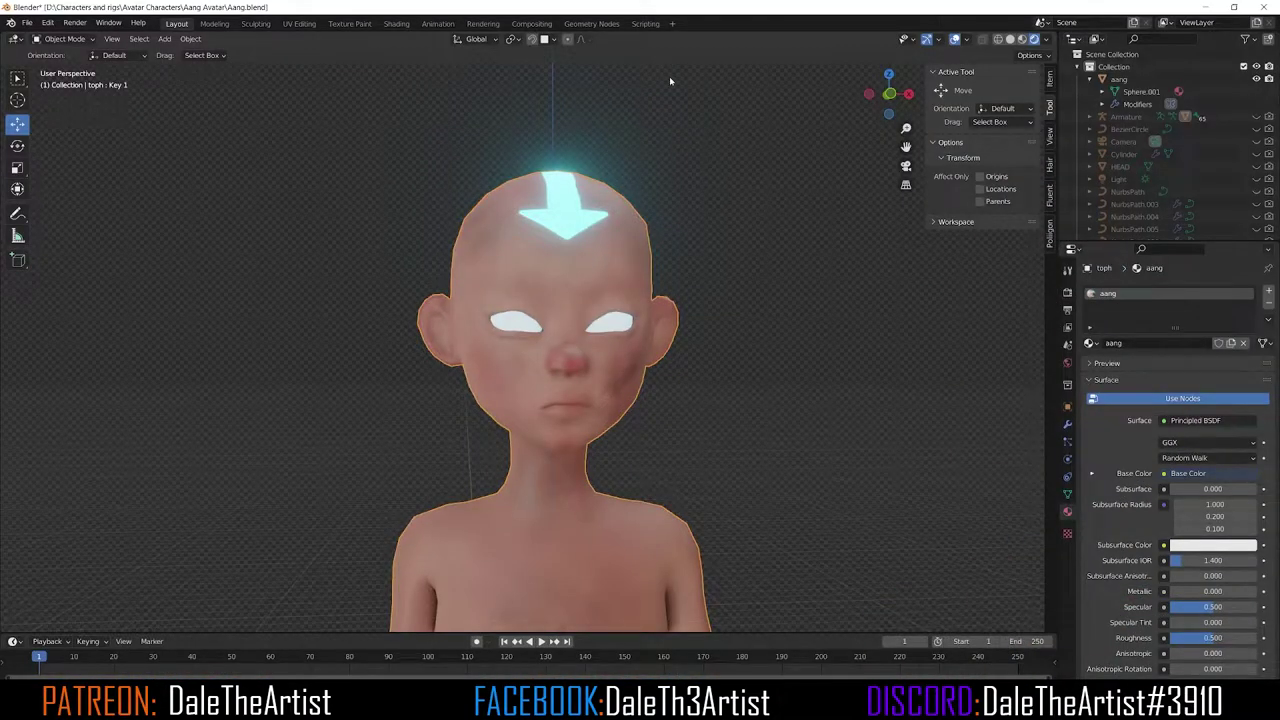
In the Shading workspace, add a Wireframe node to the aang material, left of the shader
{"action": "left_click", "coordinate": [397, 24]}
{"action": "middle_click_drag", "start_coordinate": [583, 400], "coordinate": [537, 371]}
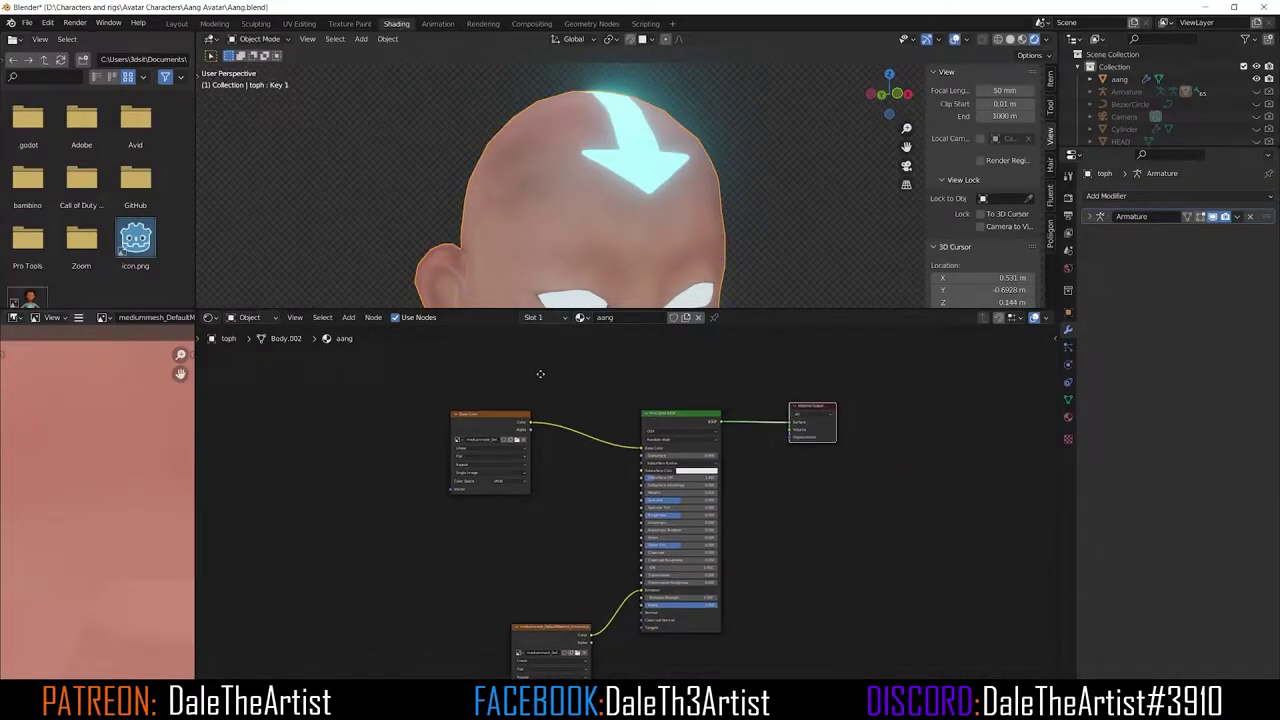
{"action": "scroll", "coordinate": [419, 434], "scroll_direction": "up", "scroll_amount": 2}
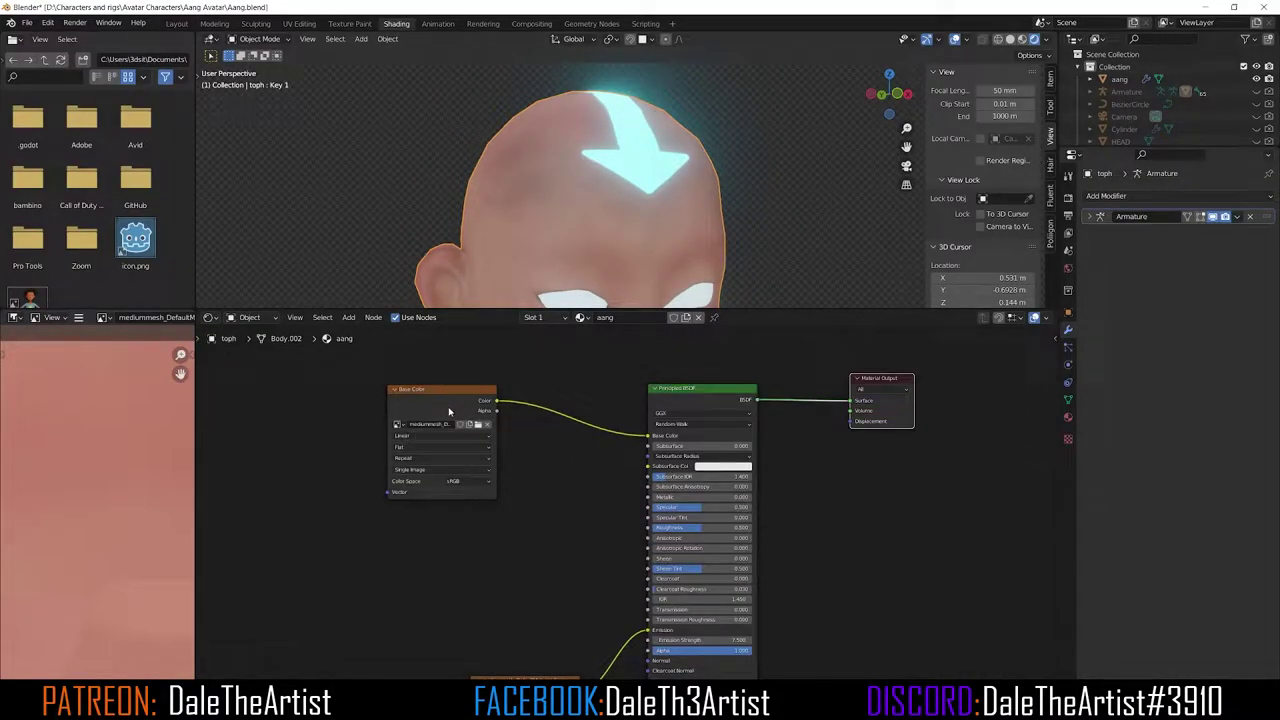
{"action": "scroll", "coordinate": [543, 491], "scroll_direction": "down", "scroll_amount": 3}
{"action": "middle_click_drag", "start_coordinate": [543, 491], "coordinate": [590, 459]}
{"action": "left_click", "coordinate": [403, 520]}
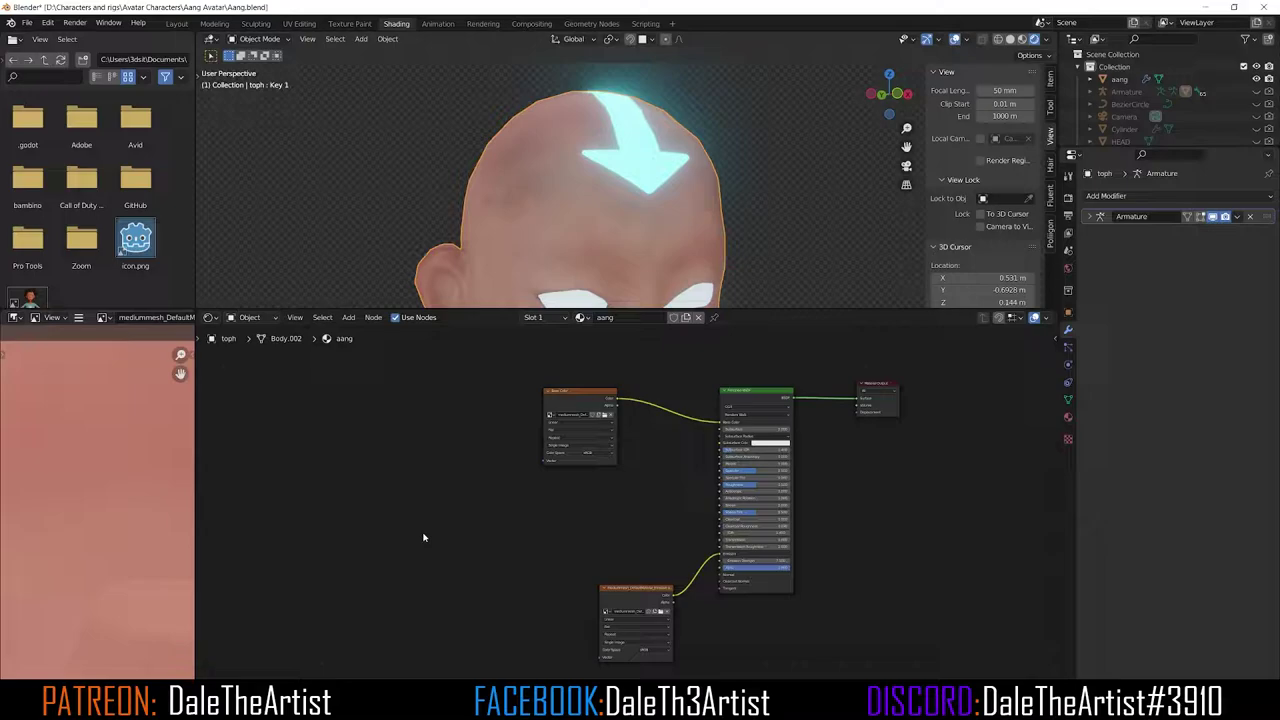
{"action": "key", "text": "shift+a"}
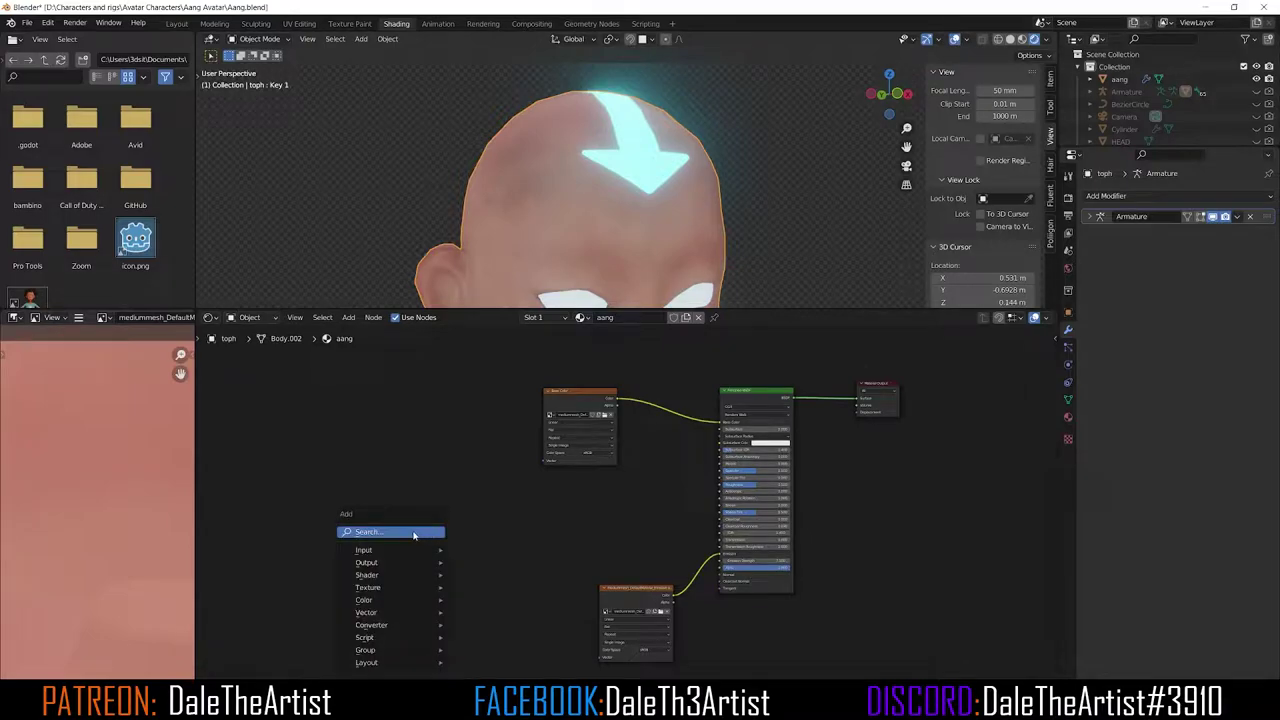
{"action": "left_click", "coordinate": [417, 535]}
{"action": "type", "text": "wire"}
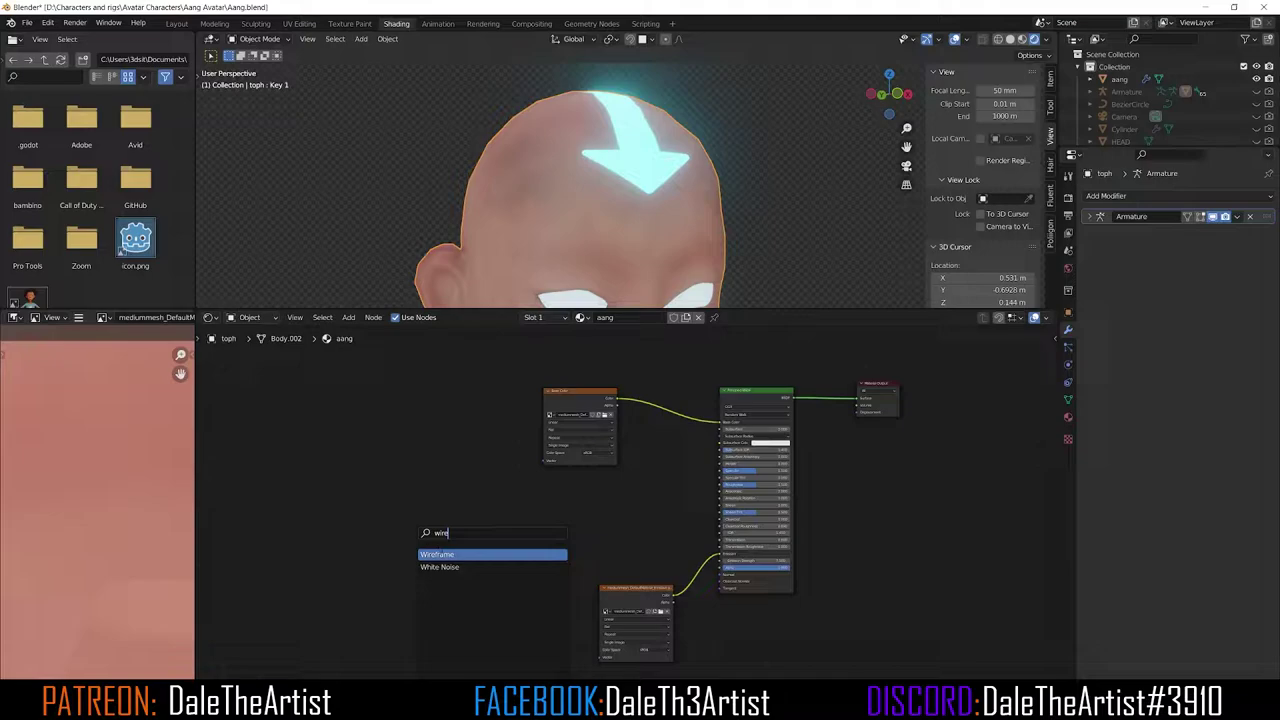
{"action": "key", "text": "Return"}
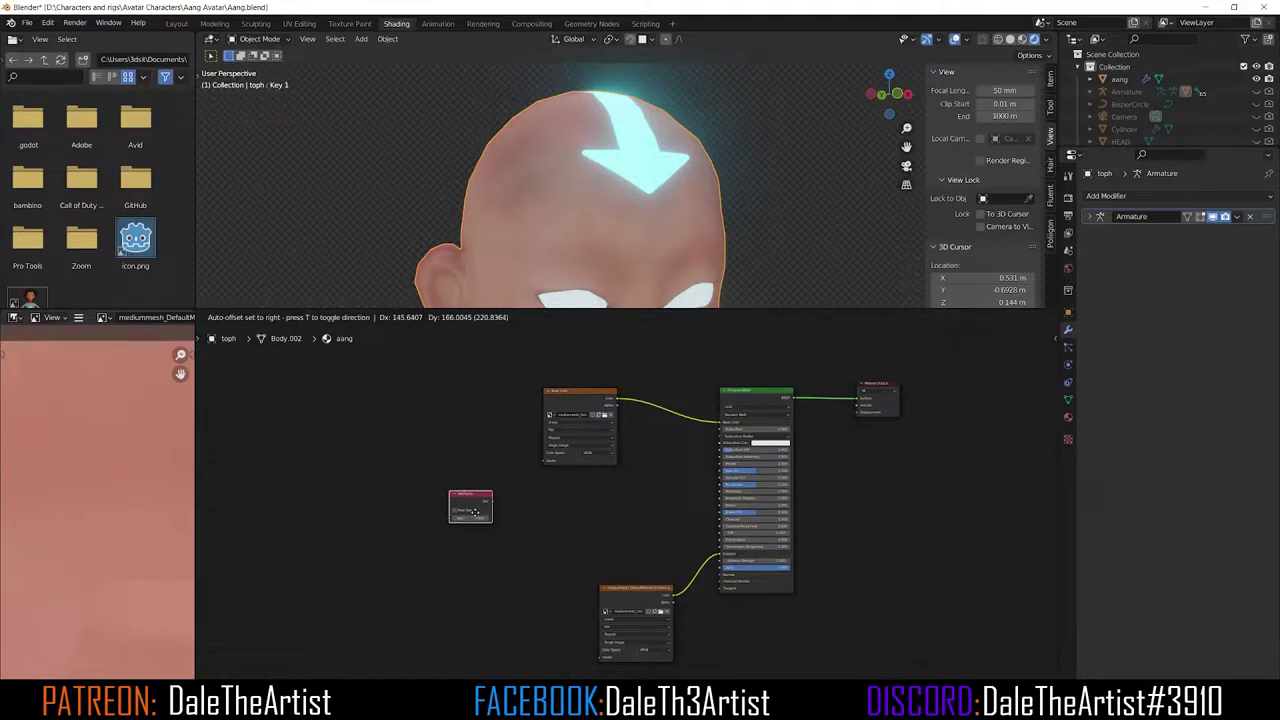
{"action": "left_click", "coordinate": [470, 513]}
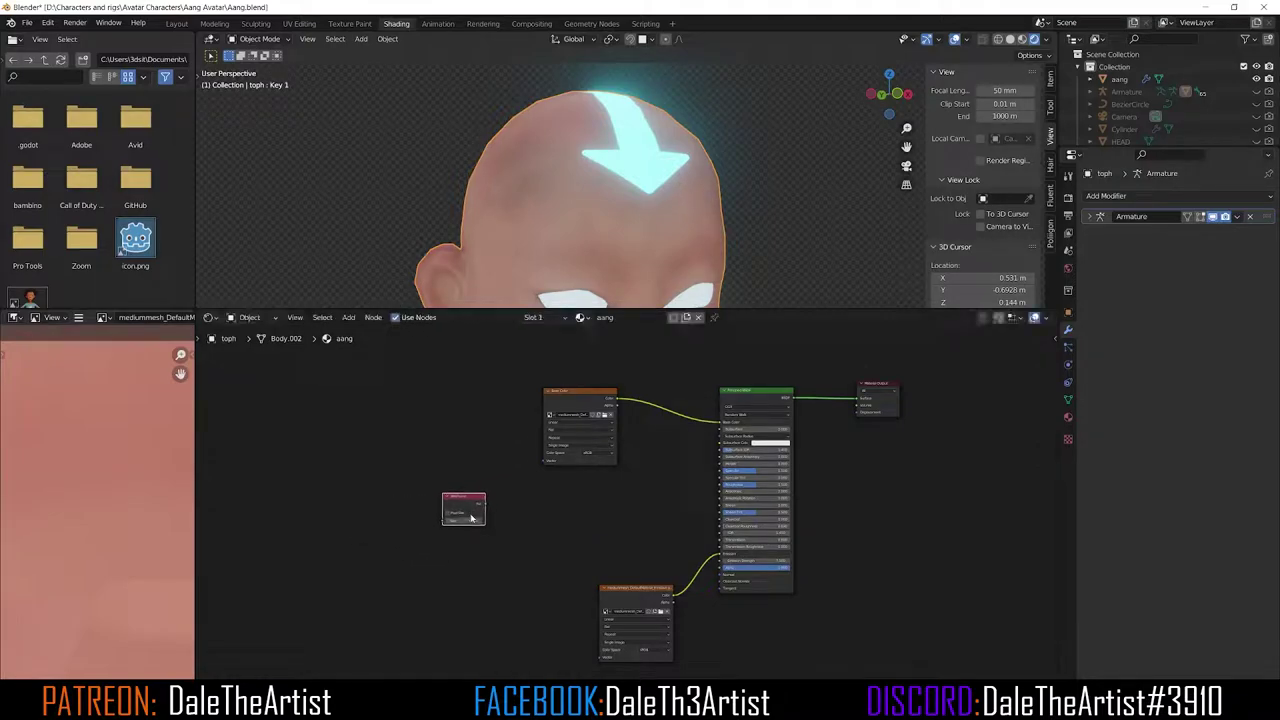
Add a Mix color node beside the Wireframe node
{"action": "left_click", "coordinate": [556, 517]}
{"action": "key", "text": "shift+a"}
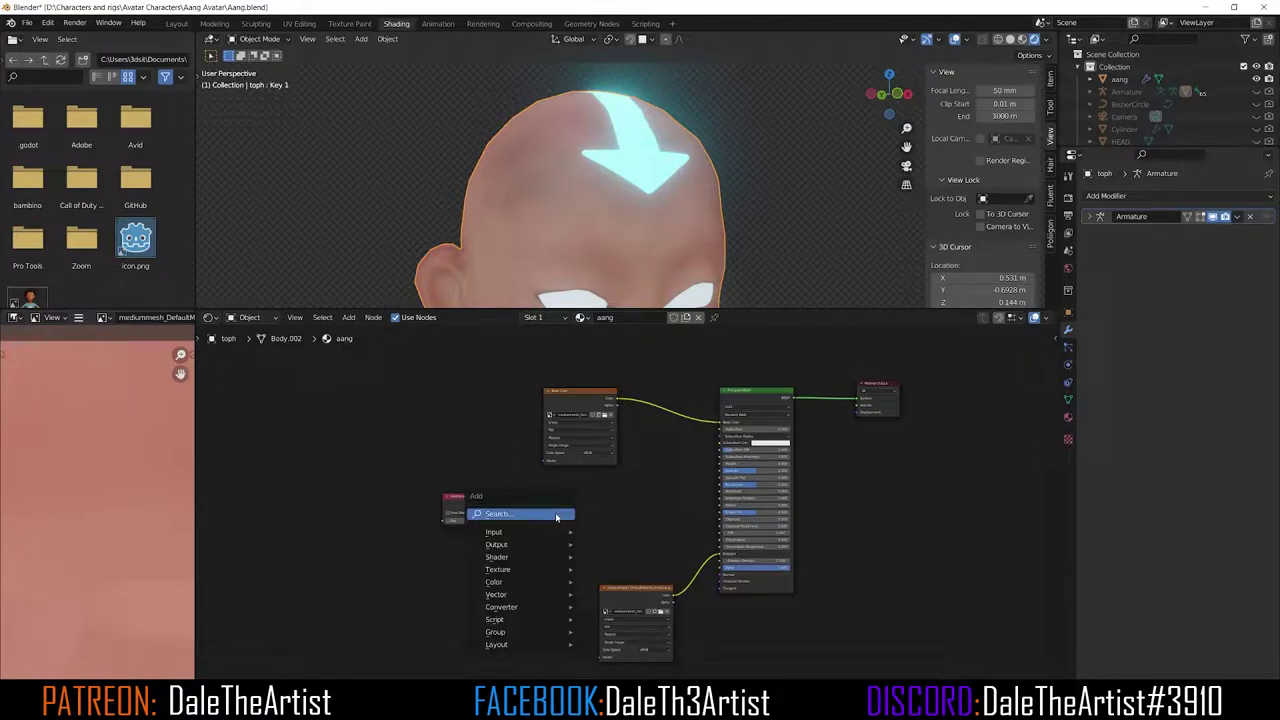
{"action": "type", "text": "mix"}
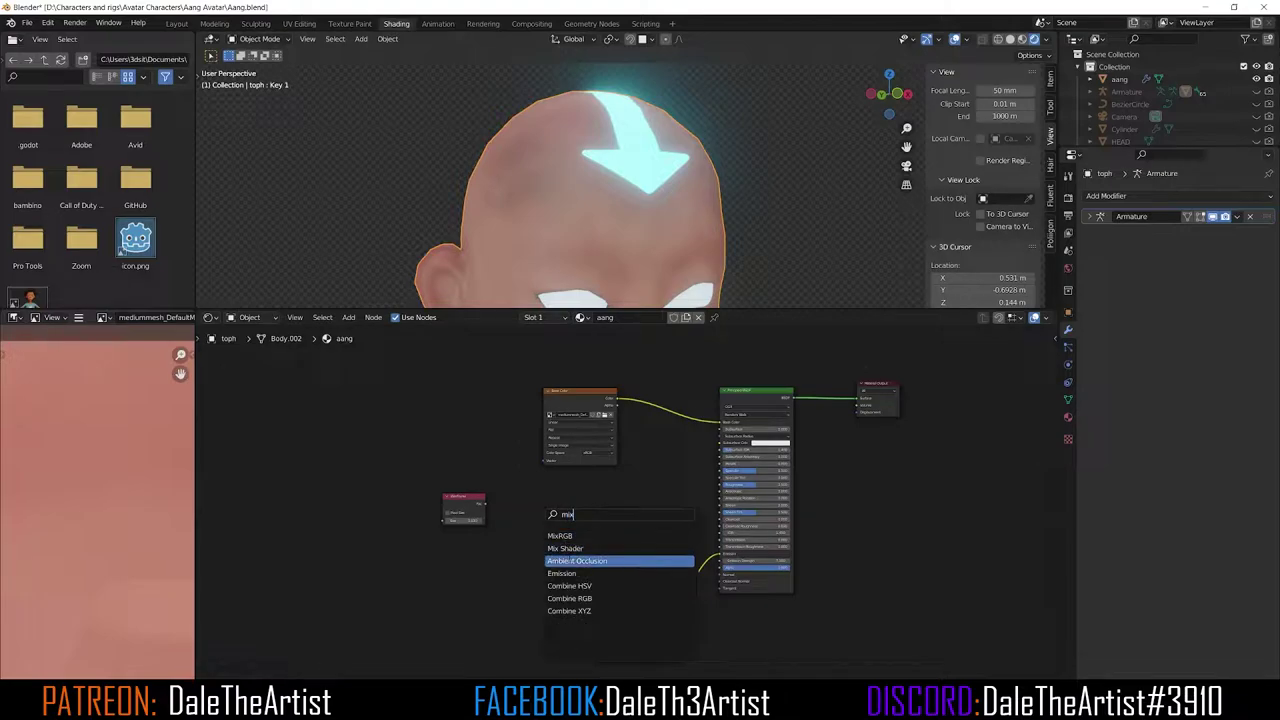
{"action": "key", "text": "Return"}
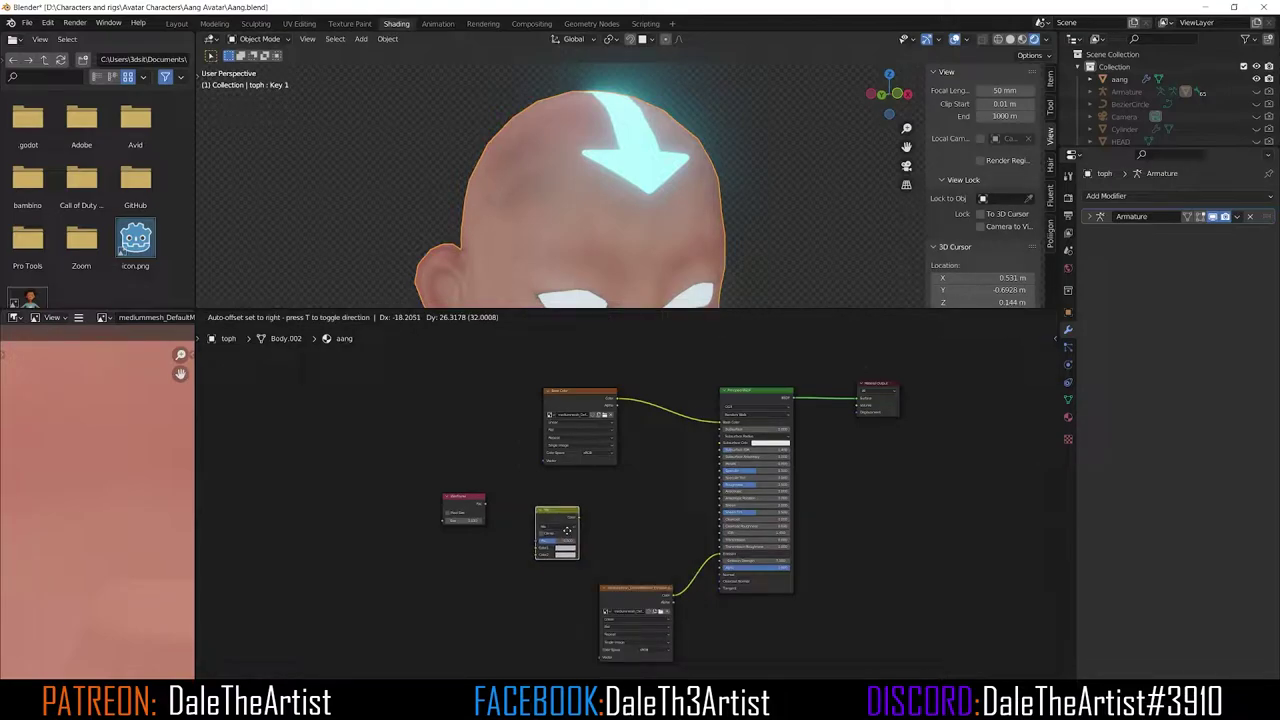
{"action": "left_click", "coordinate": [509, 521]}
Link Wireframe Fac to Mix Fac, the base colour texture to Color1, and Mix output to BSDF Base Color
{"action": "scroll", "coordinate": [509, 521], "scroll_direction": "up", "scroll_amount": 2}
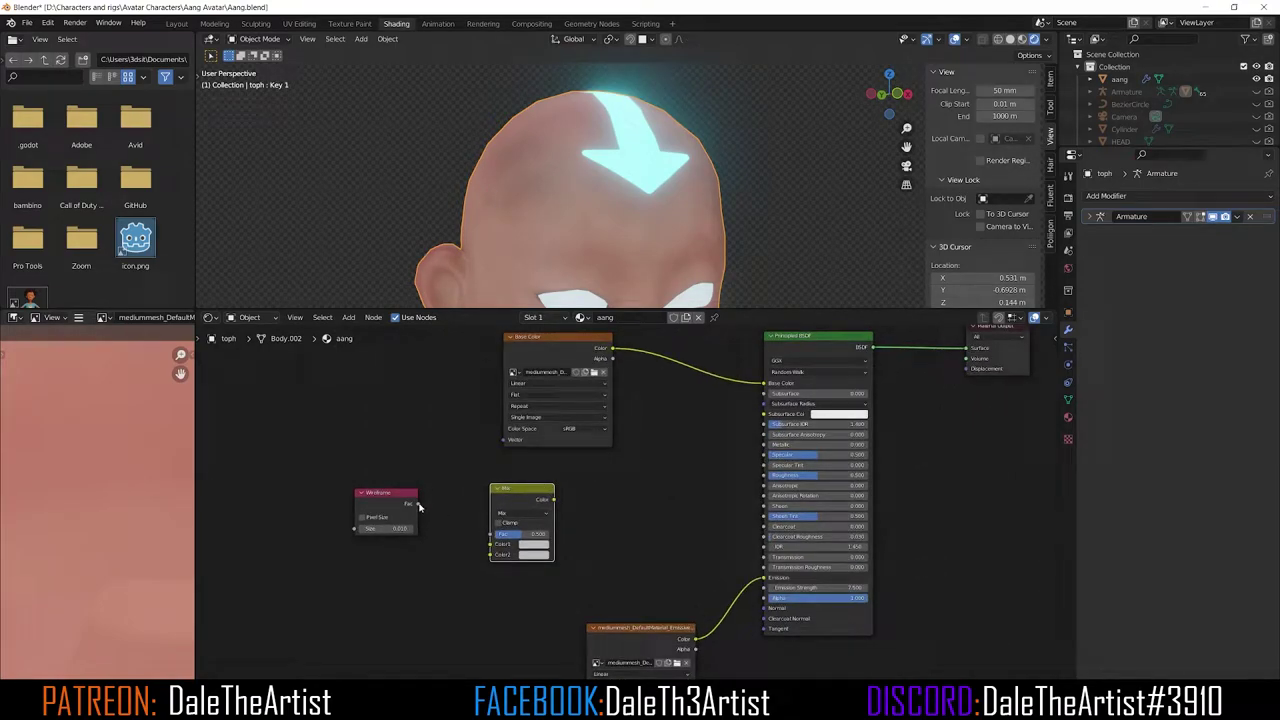
{"action": "left_click_drag", "start_coordinate": [418, 503], "coordinate": [489, 534]}
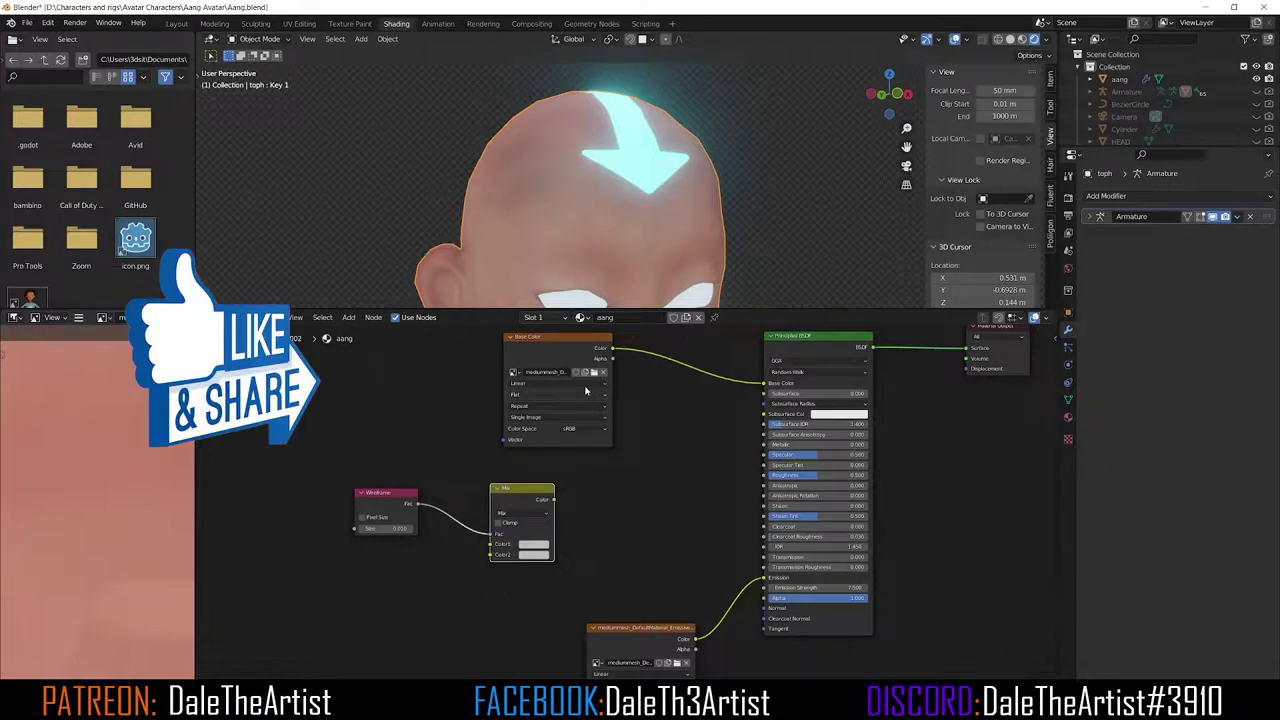
{"action": "left_click_drag", "start_coordinate": [551, 338], "coordinate": [527, 348]}
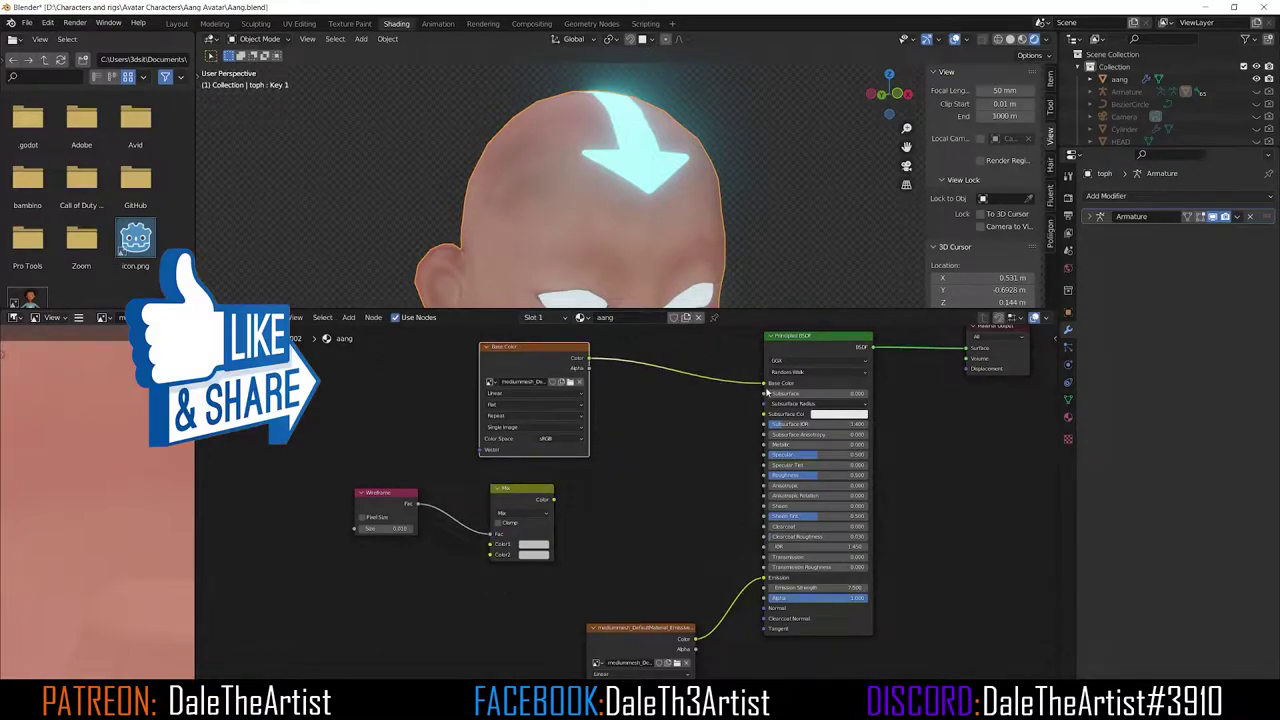
{"action": "left_click_drag", "start_coordinate": [764, 383], "coordinate": [693, 380]}
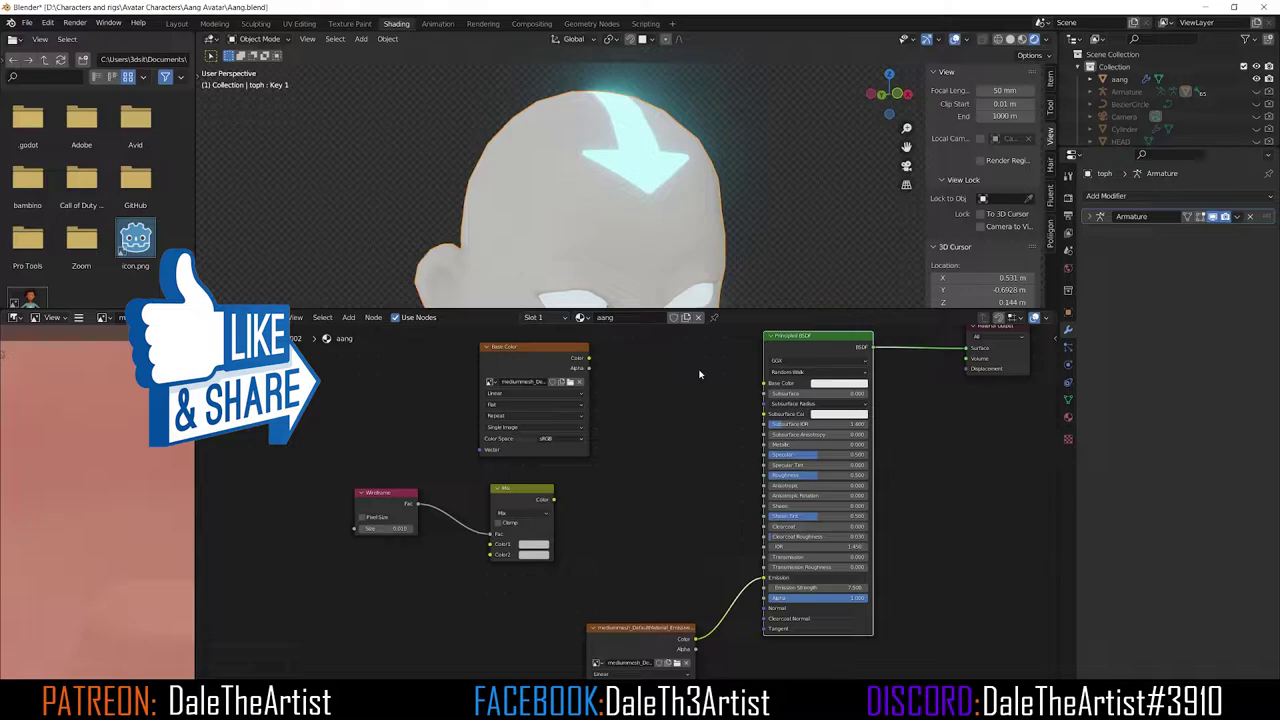
{"action": "left_click_drag", "start_coordinate": [514, 358], "coordinate": [356, 574]}
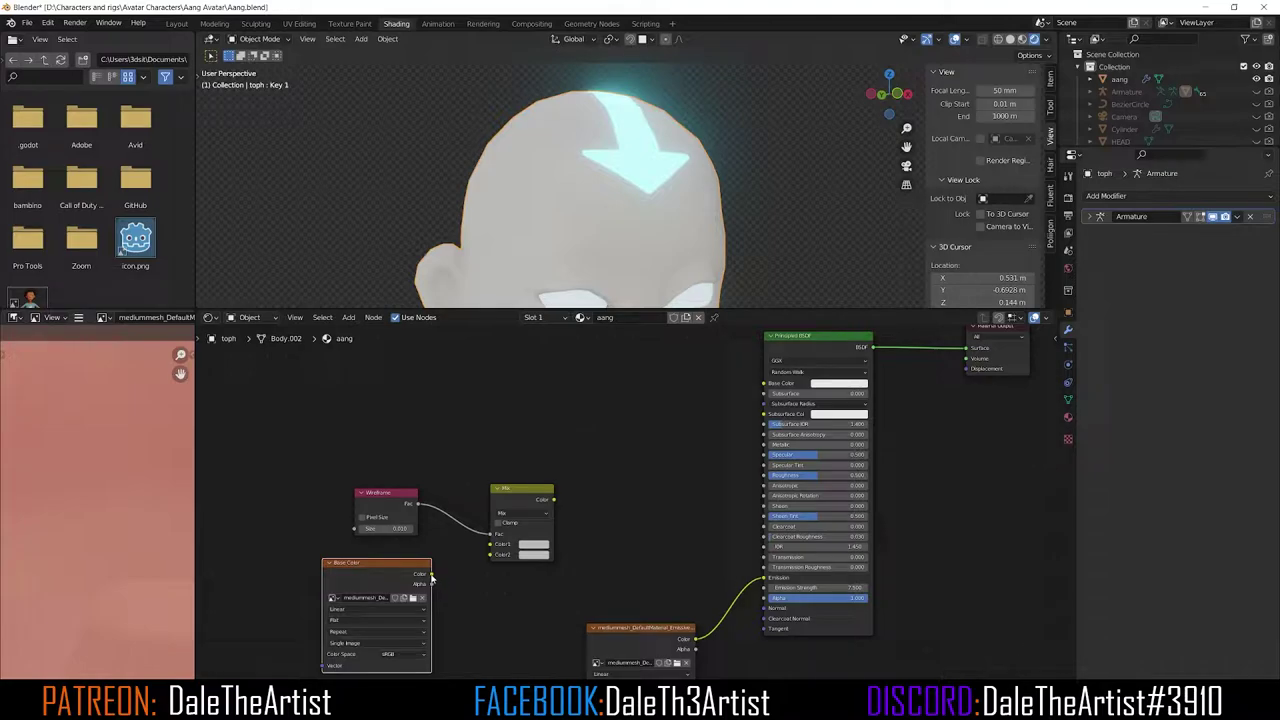
{"action": "left_click_drag", "start_coordinate": [431, 574], "coordinate": [491, 545]}
{"action": "left_click_drag", "start_coordinate": [552, 499], "coordinate": [763, 383]}
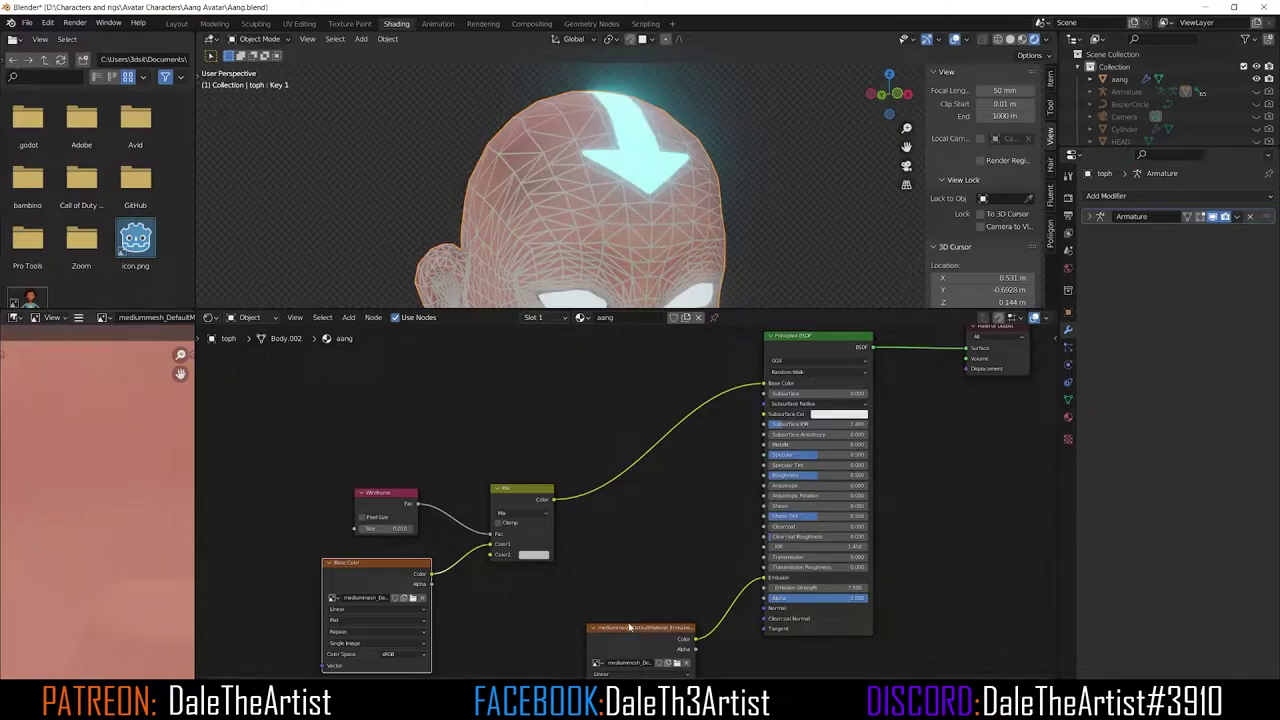
{"action": "middle_click_drag", "start_coordinate": [629, 627], "coordinate": [603, 535]}
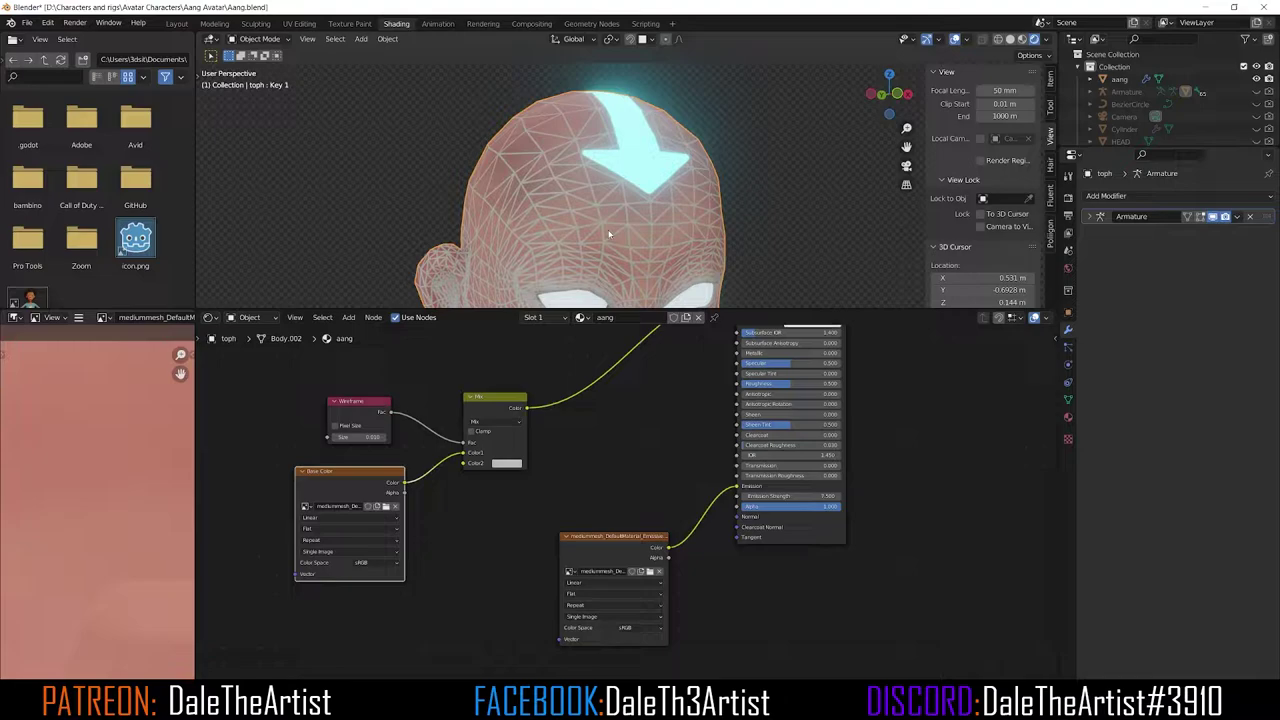
{"action": "middle_click_drag", "start_coordinate": [776, 271], "coordinate": [786, 366]}
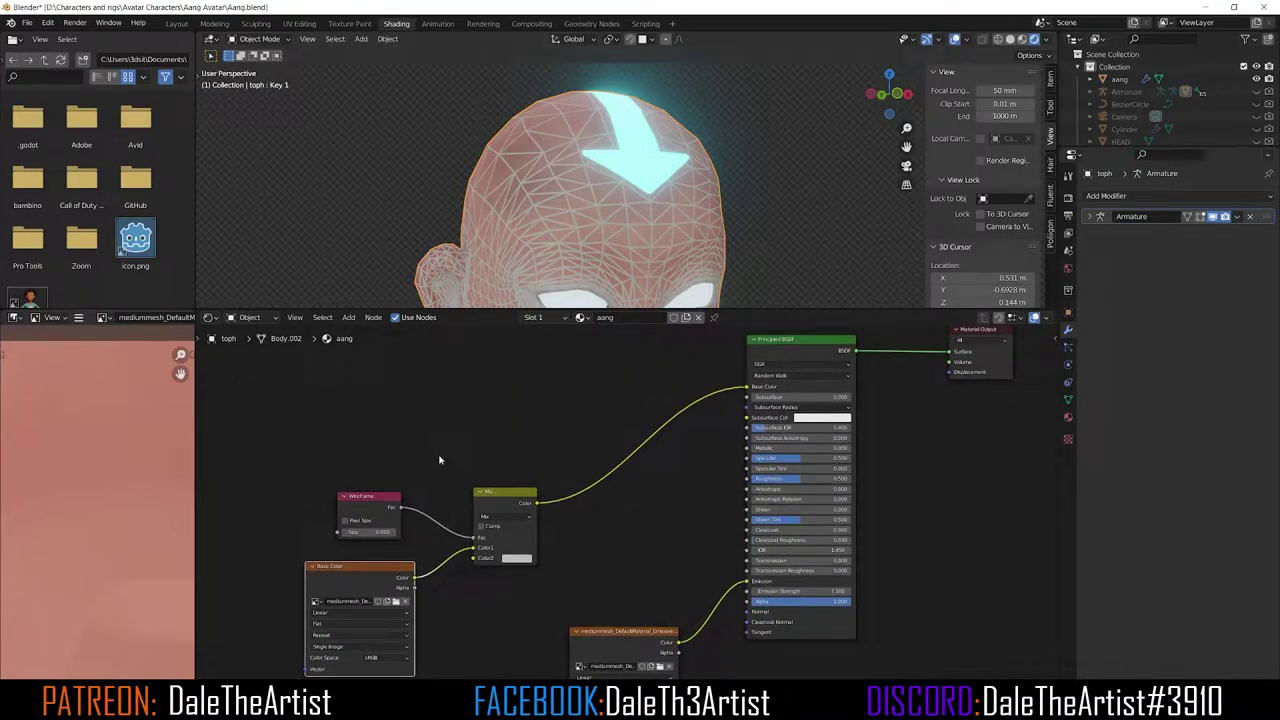
{"action": "middle_click_drag", "start_coordinate": [372, 506], "coordinate": [478, 521]}
{"action": "scroll", "coordinate": [478, 522], "scroll_direction": "up", "scroll_amount": 3}
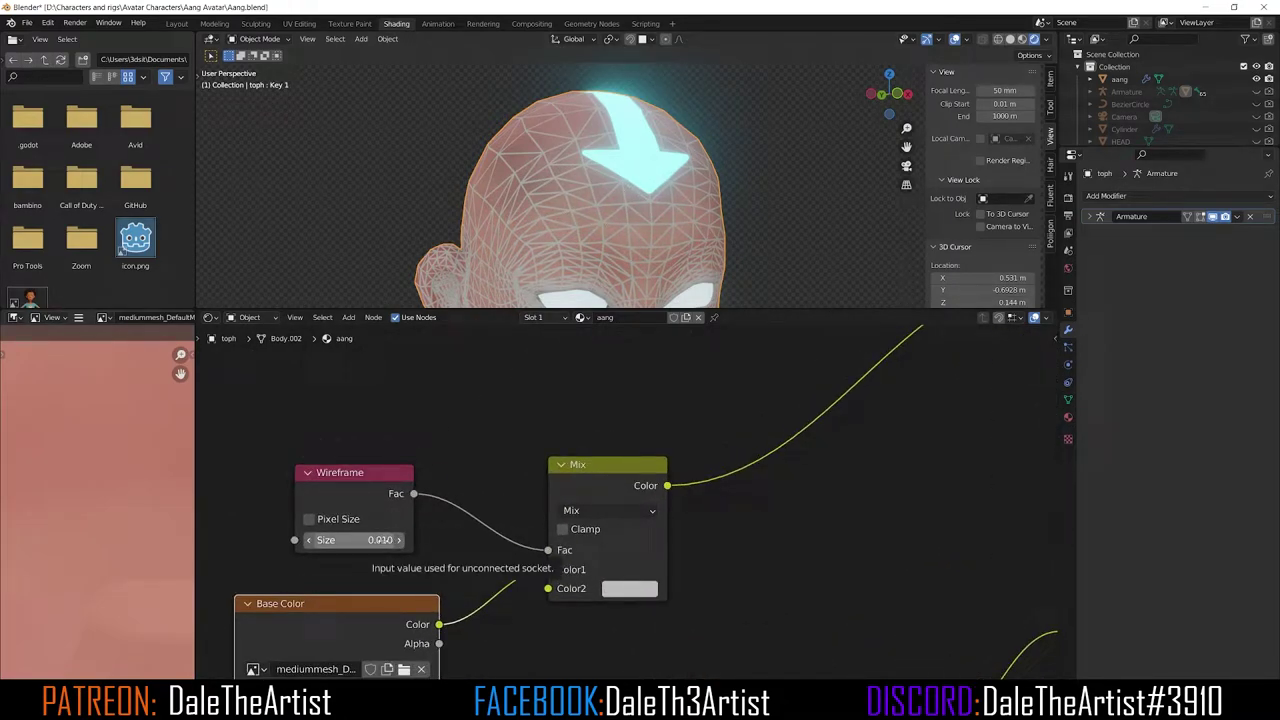
{"action": "left_click", "coordinate": [309, 540]}
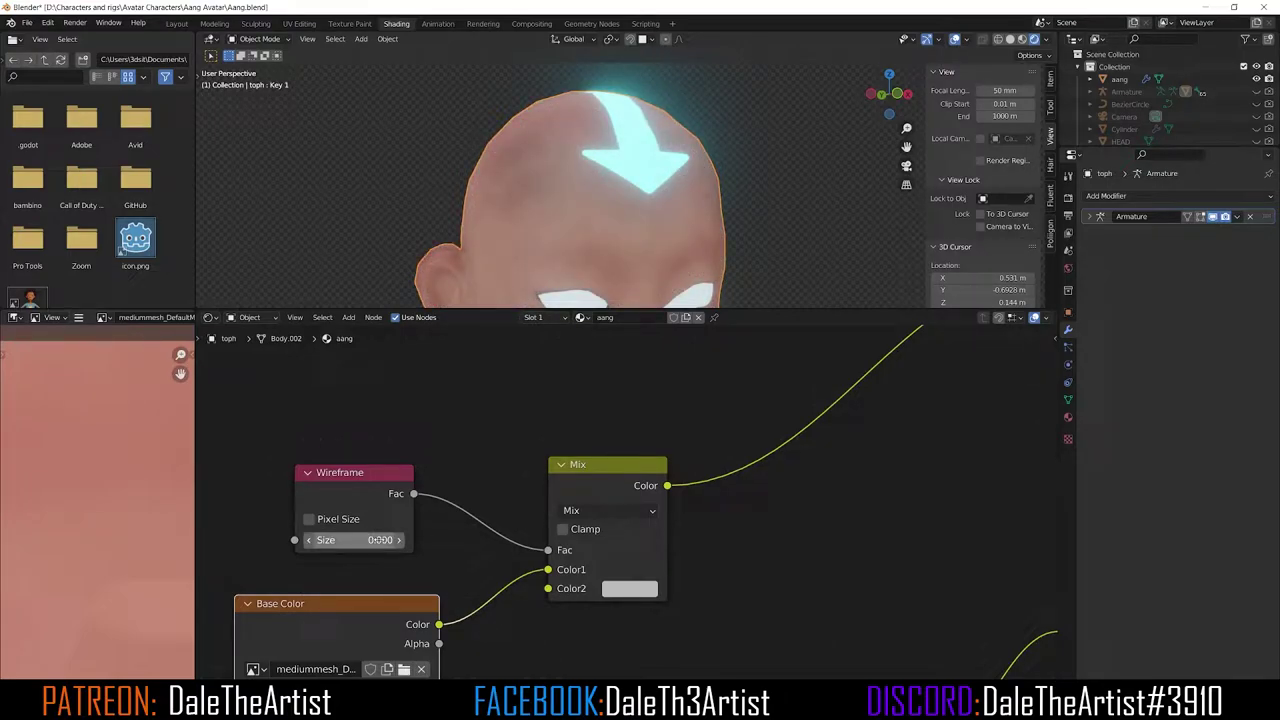
{"action": "mouse_move", "coordinate": [380, 540]}
{"action": "left_mouse_down"}
{"action": "mouse_move", "coordinate": [400, 540]}
{"action": "mouse_move", "coordinate": [374, 540]}
{"action": "left_mouse_up"}
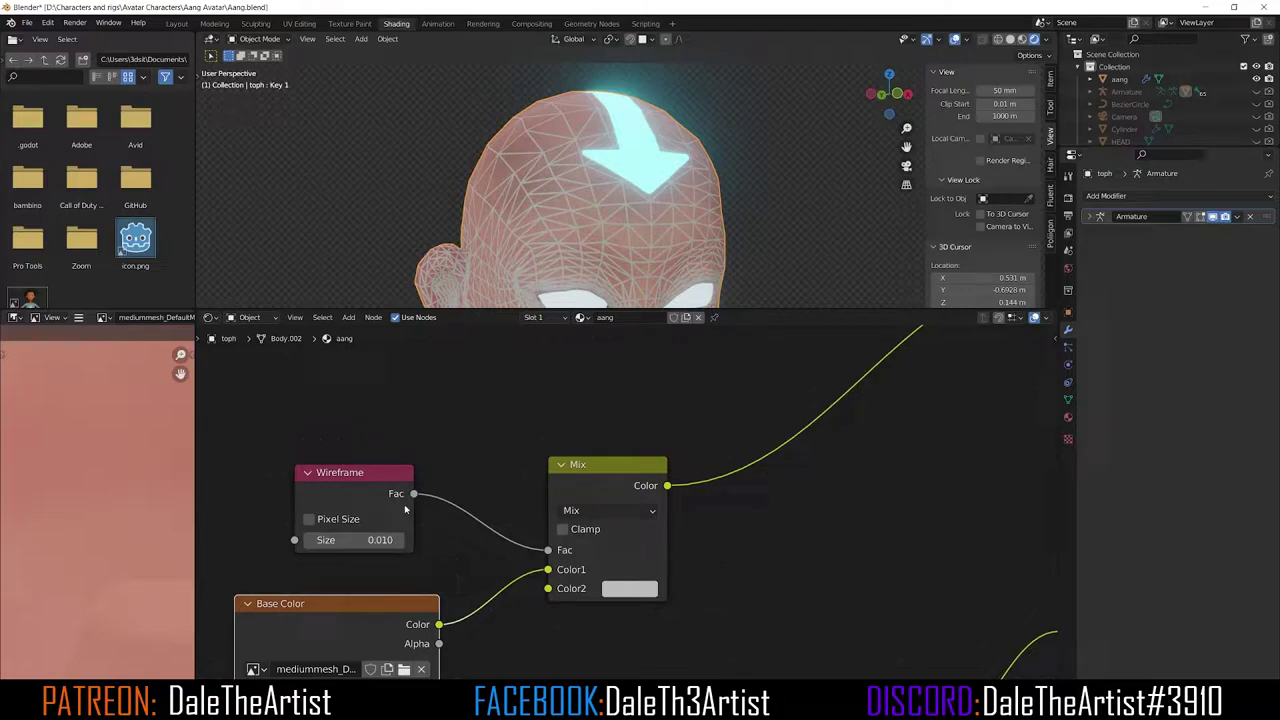
{"action": "scroll", "coordinate": [650, 203], "scroll_direction": "down", "scroll_amount": 4}
{"action": "middle_click_drag", "start_coordinate": [646, 219], "coordinate": [620, 225]}
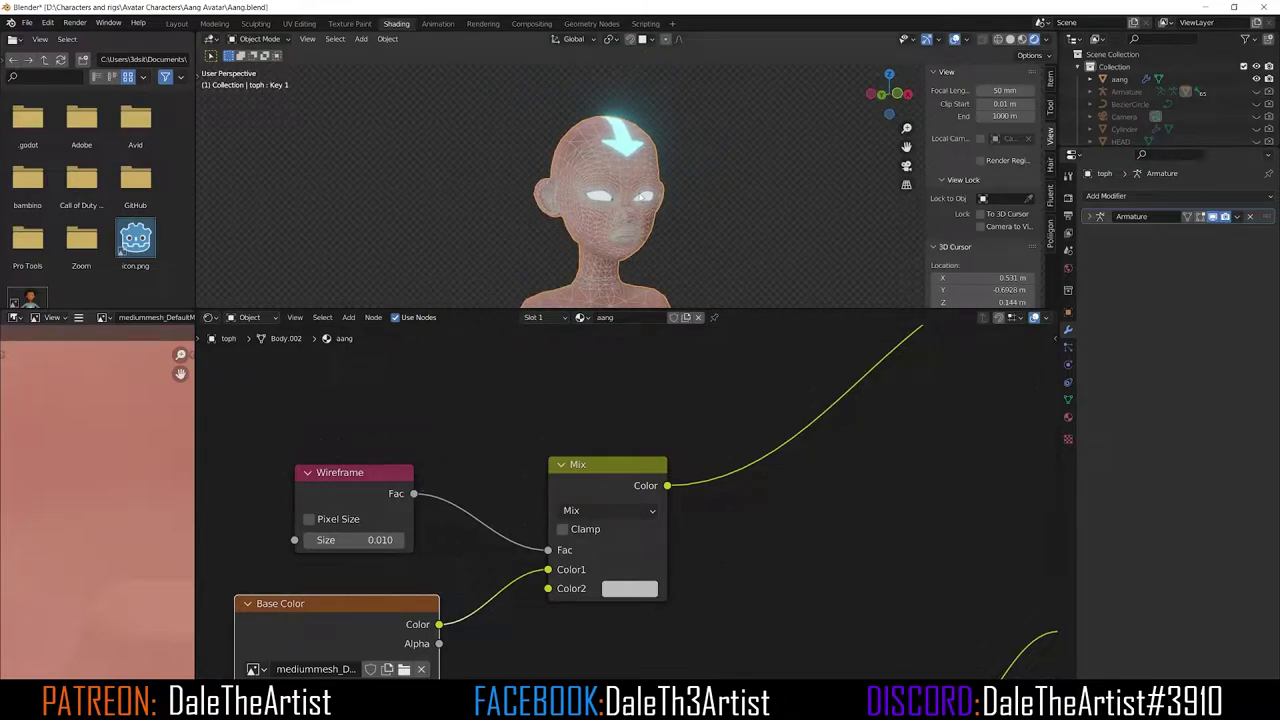
{"action": "key", "text": "F12"}
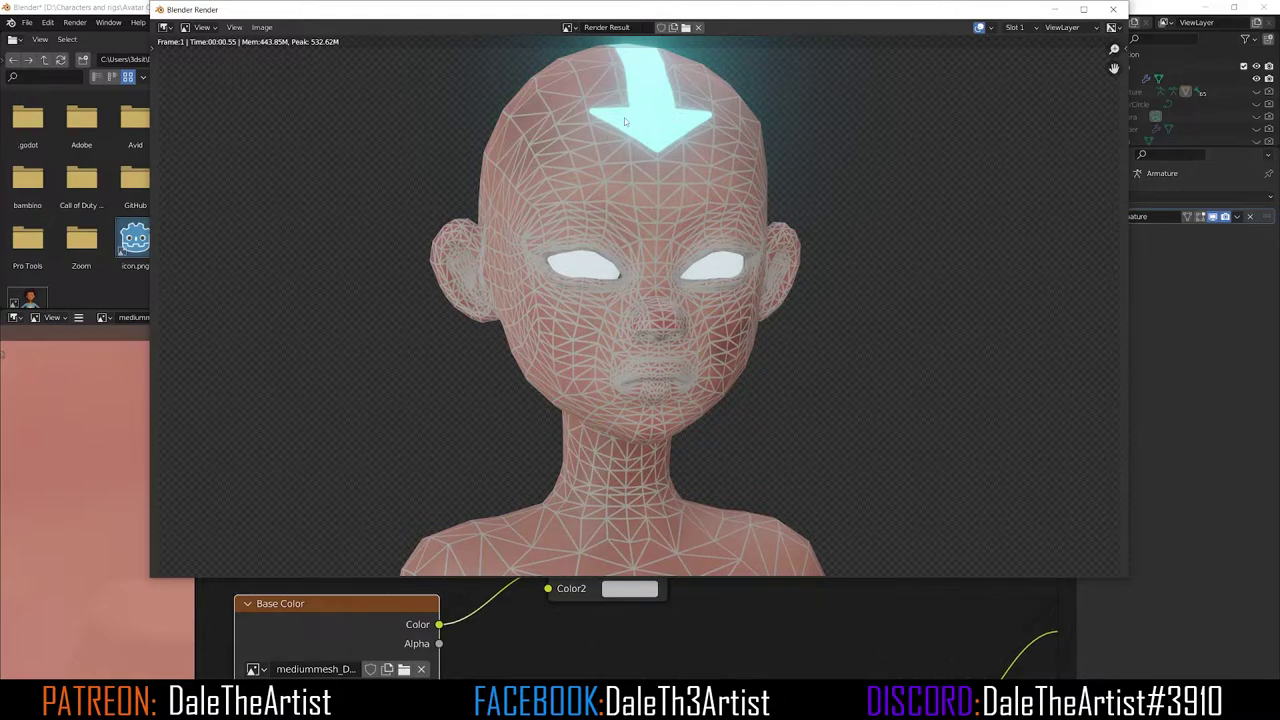
Set the Mix node's second colour to pale cyan (97B9BC)
{"action": "left_click", "coordinate": [1113, 9]}
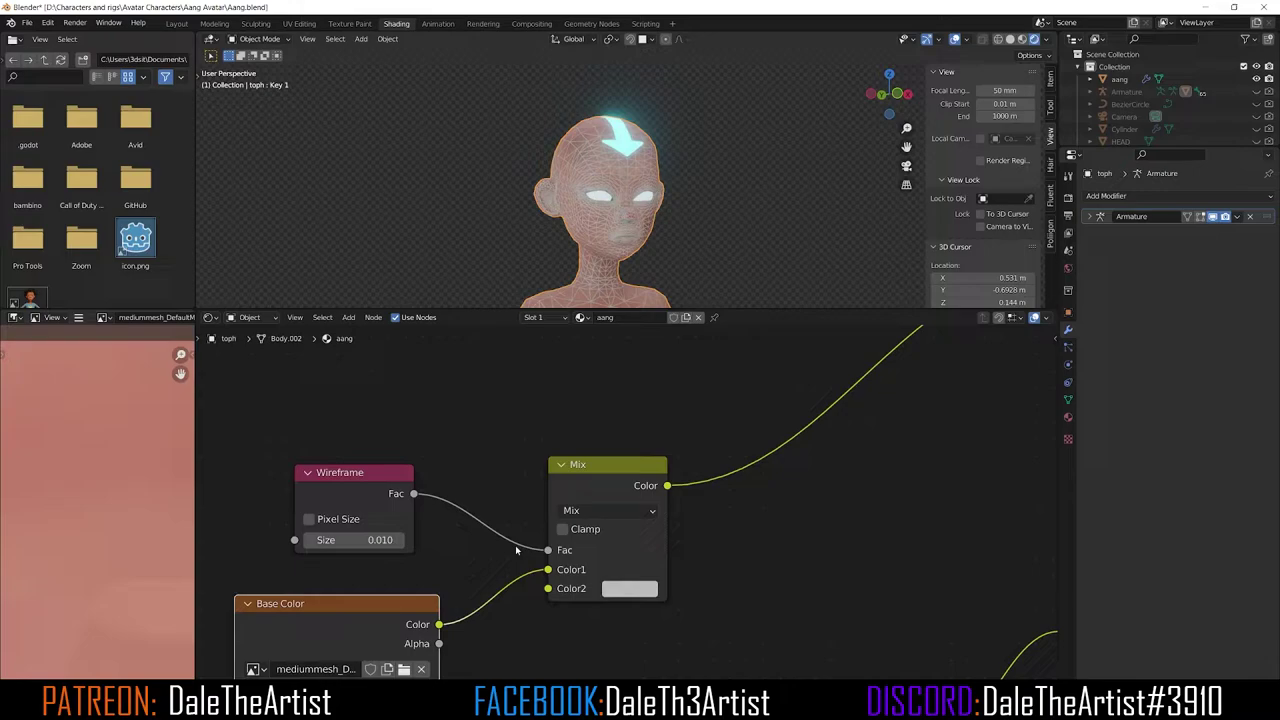
{"action": "middle_click_drag", "start_coordinate": [516, 550], "coordinate": [564, 592]}
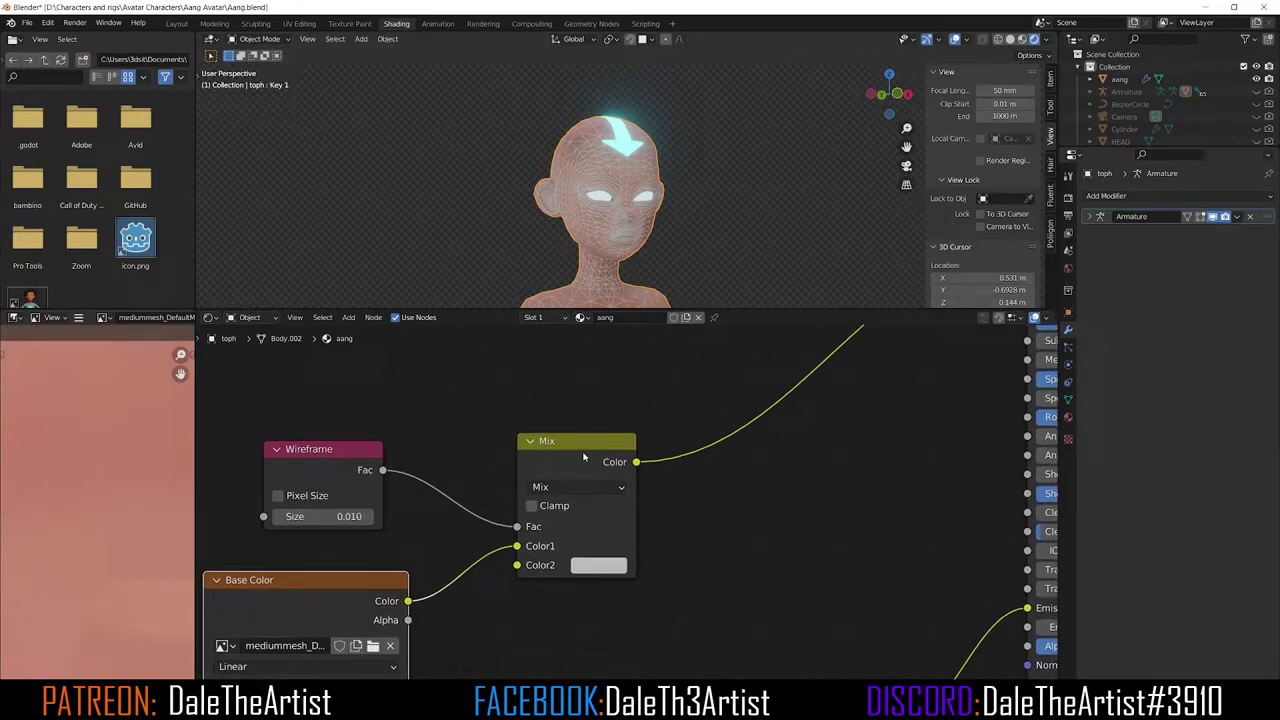
{"action": "left_click", "coordinate": [596, 567]}
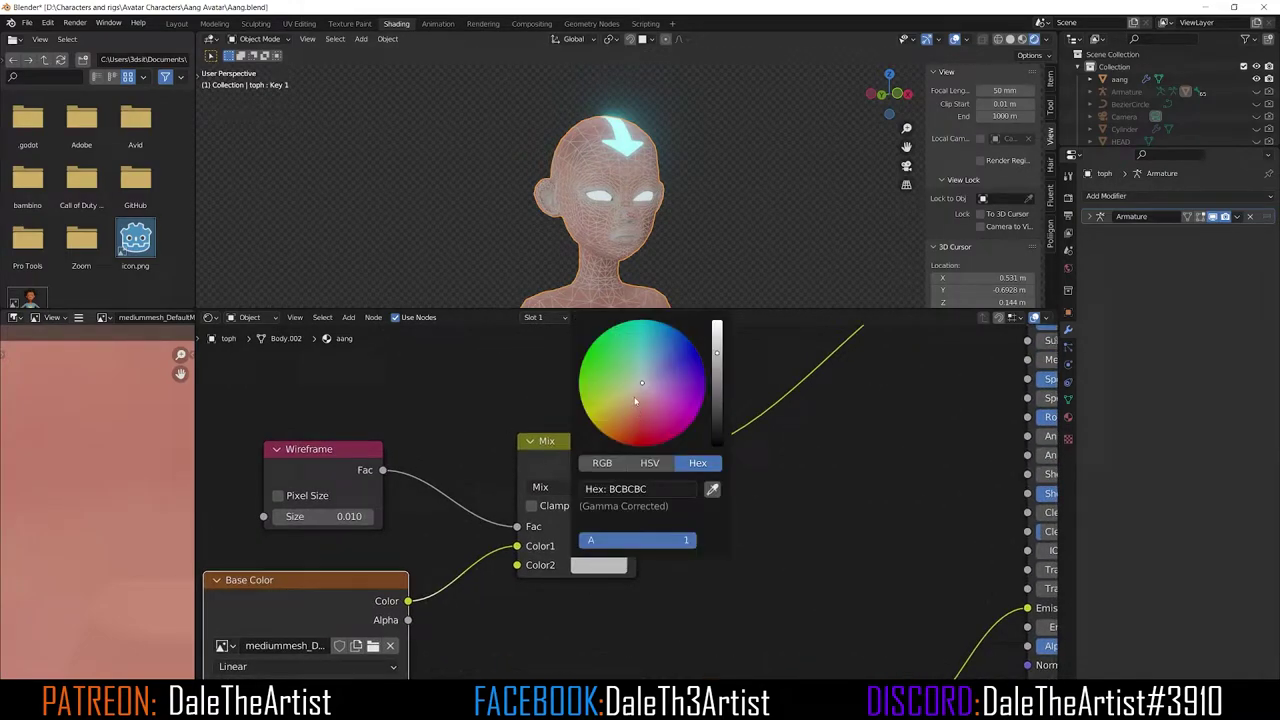
{"action": "left_click_drag", "start_coordinate": [642, 382], "coordinate": [642, 371]}
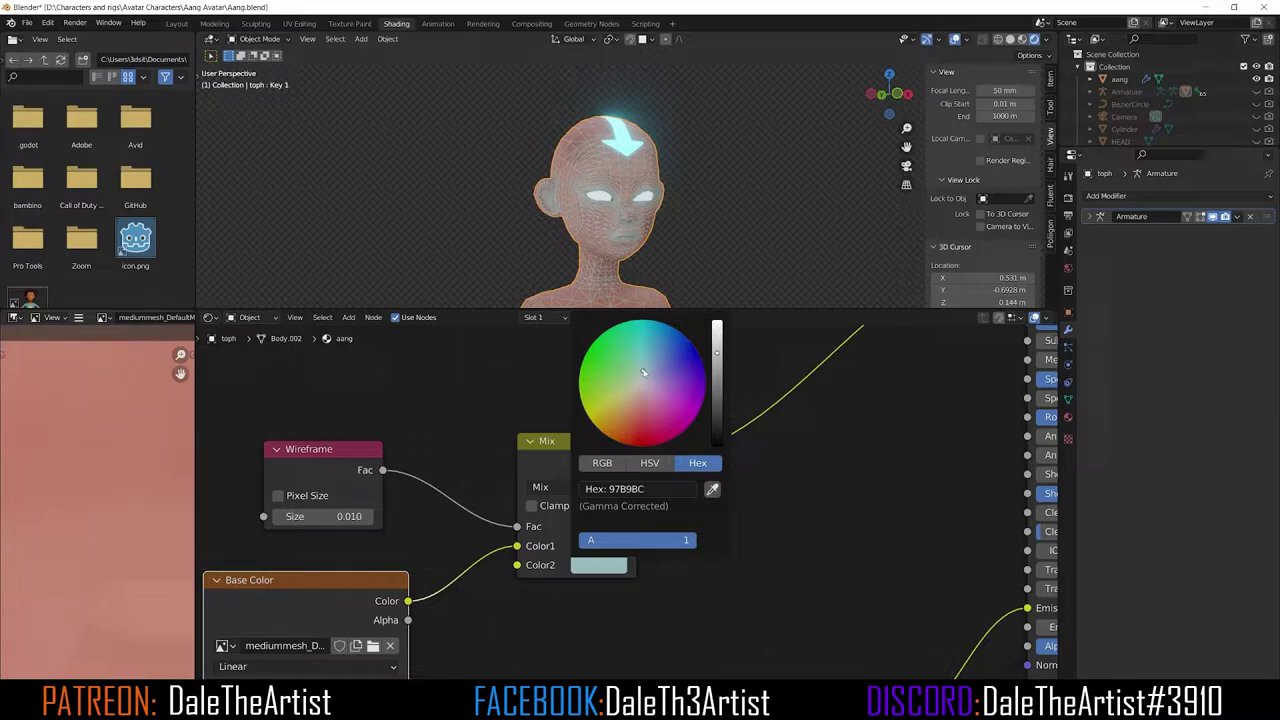
Reduce the Wireframe size to 0.005 and render an F12 preview of the head
{"action": "scroll", "coordinate": [631, 154], "scroll_direction": "up", "scroll_amount": 5}
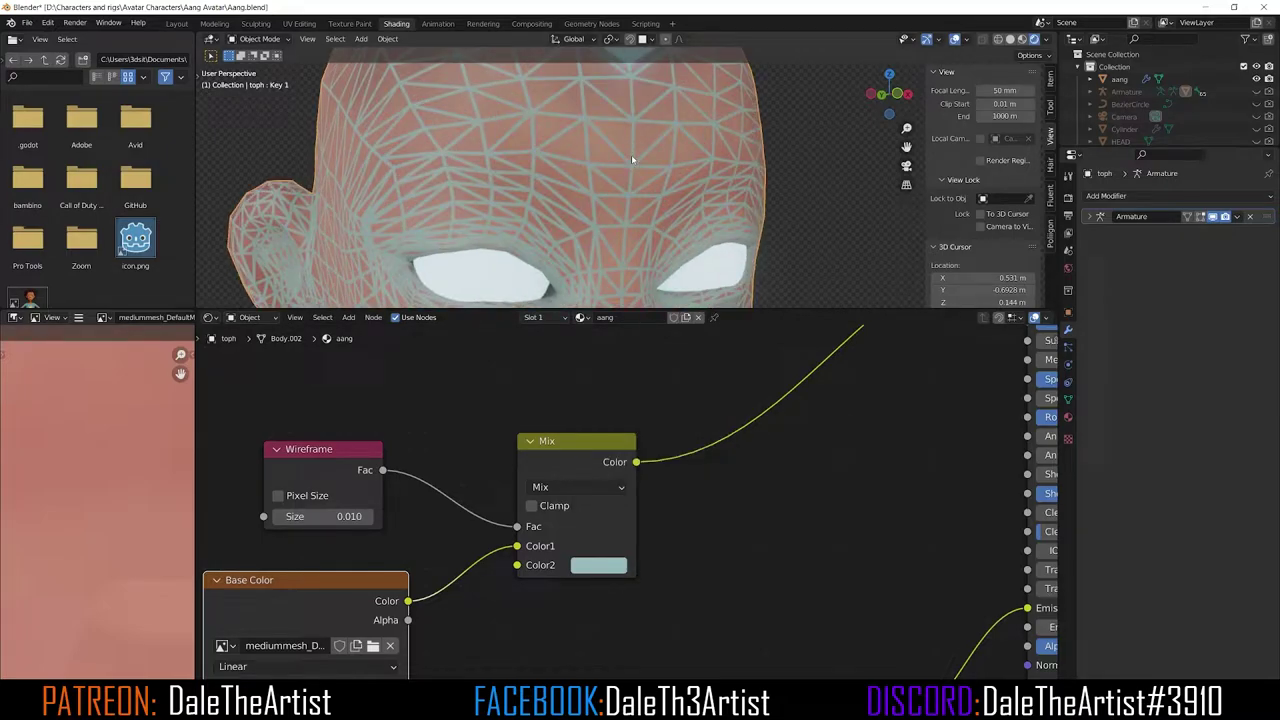
{"action": "left_click", "coordinate": [349, 516]}
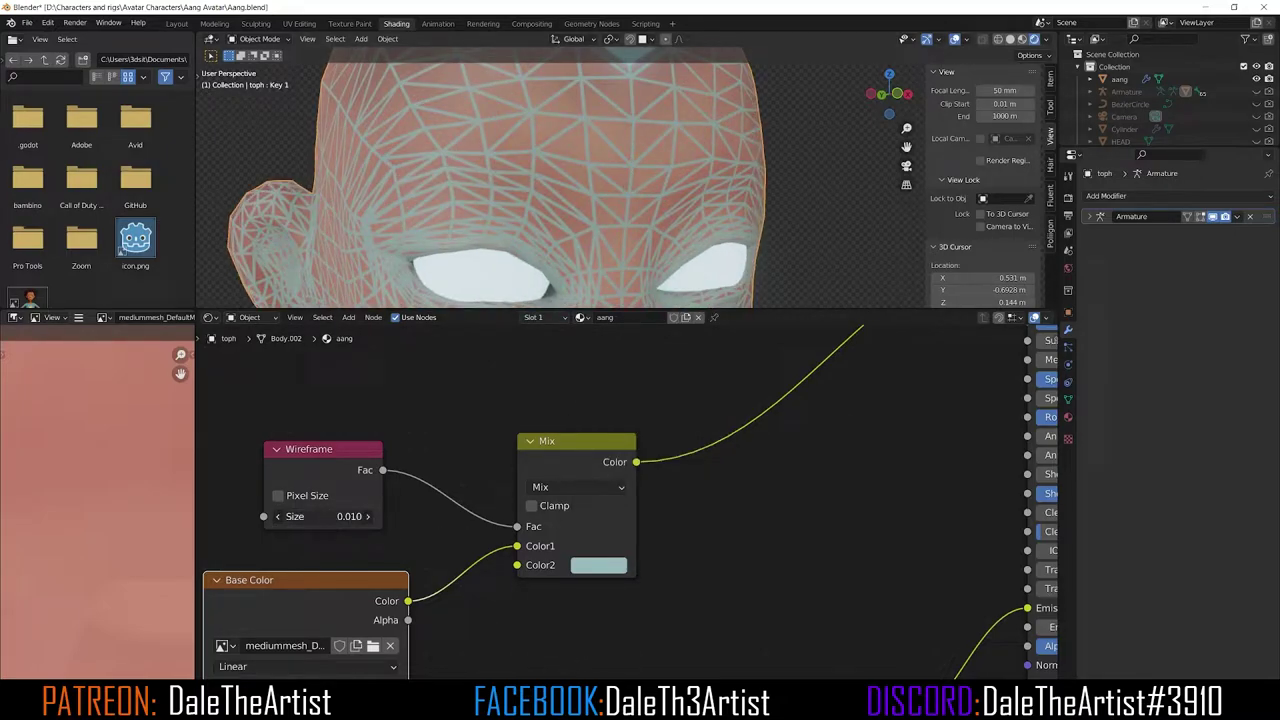
{"action": "type", "text": "0.00.005"}
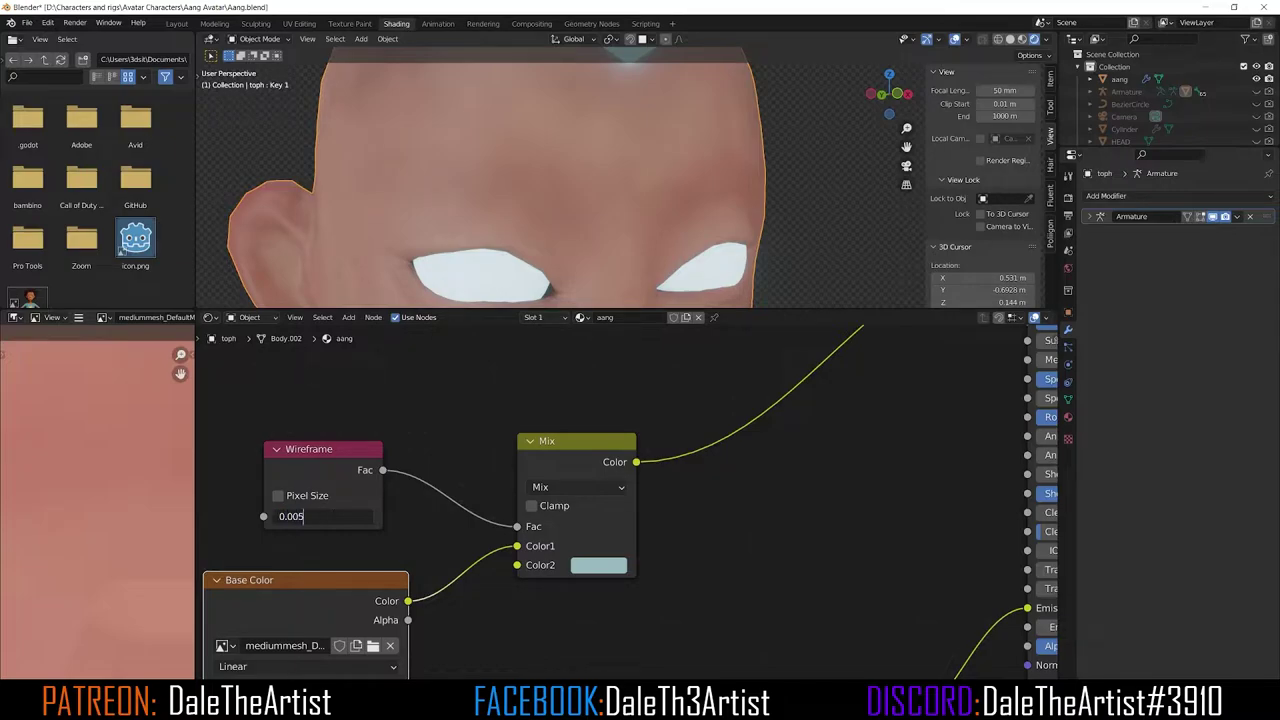
{"action": "key", "text": "Return"}
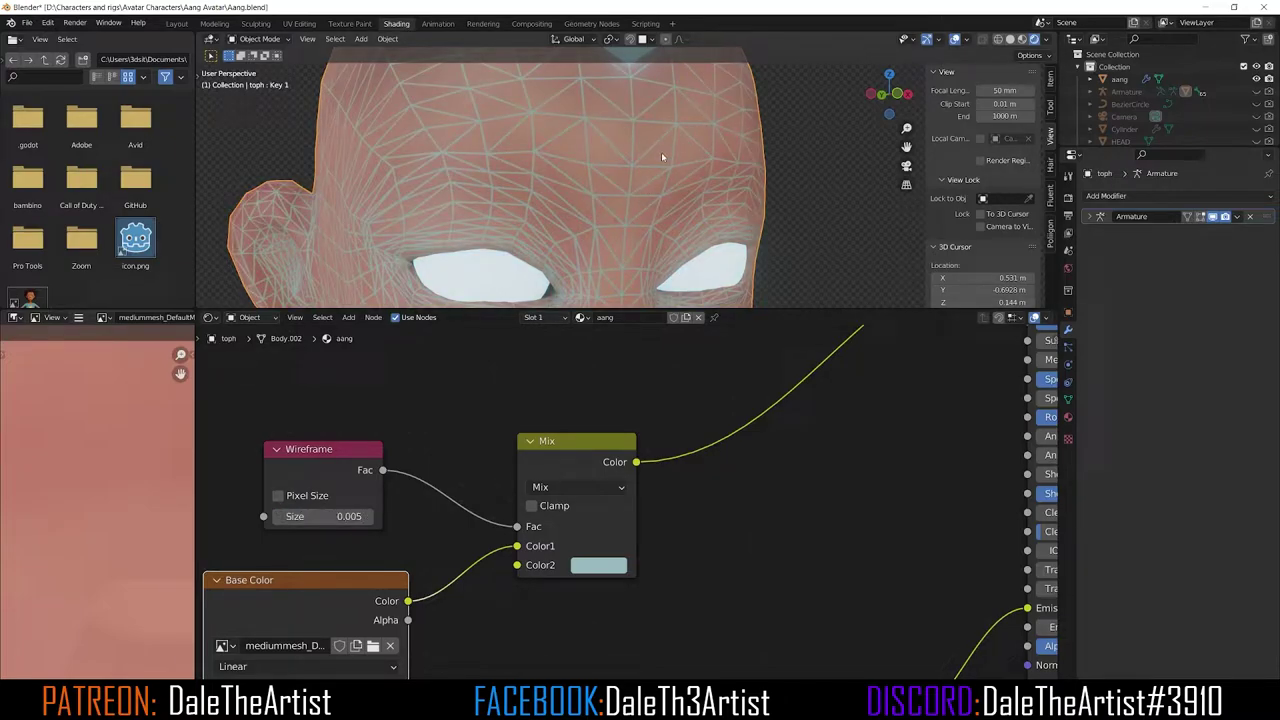
{"action": "key", "text": "KP_0"}
{"action": "key", "text": "F12"}
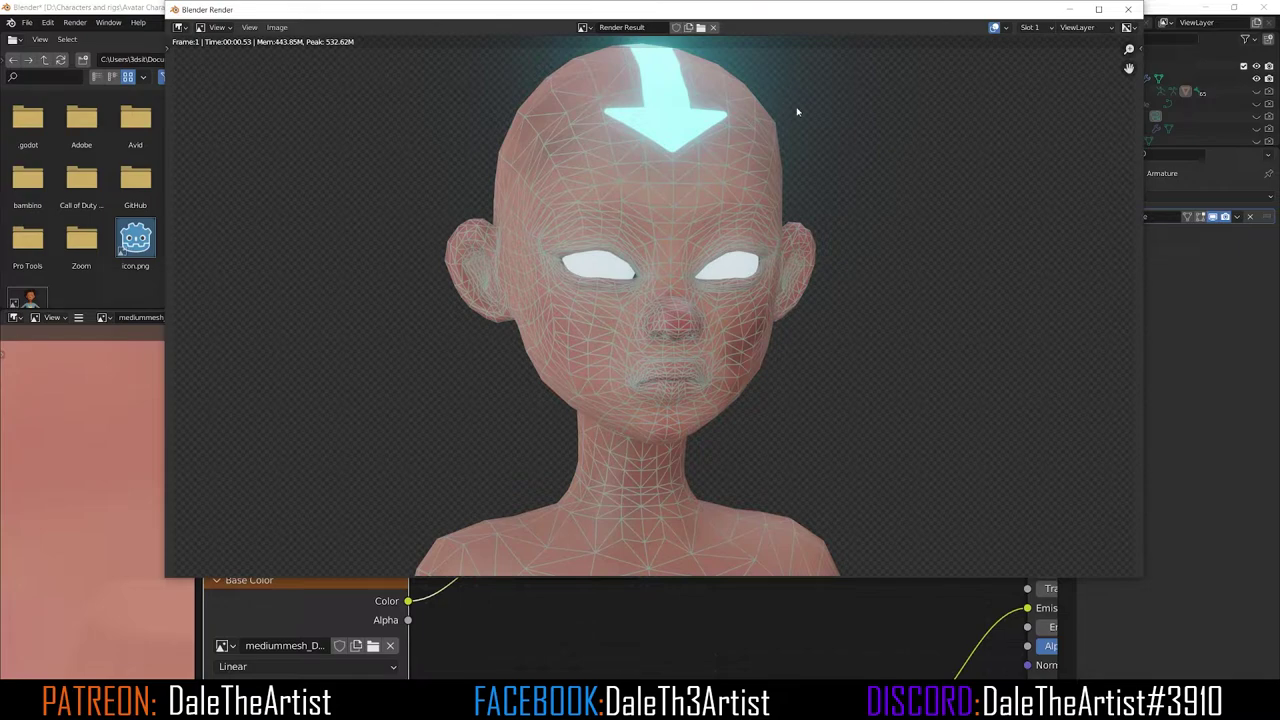
{"action": "left_click", "coordinate": [1128, 9]}
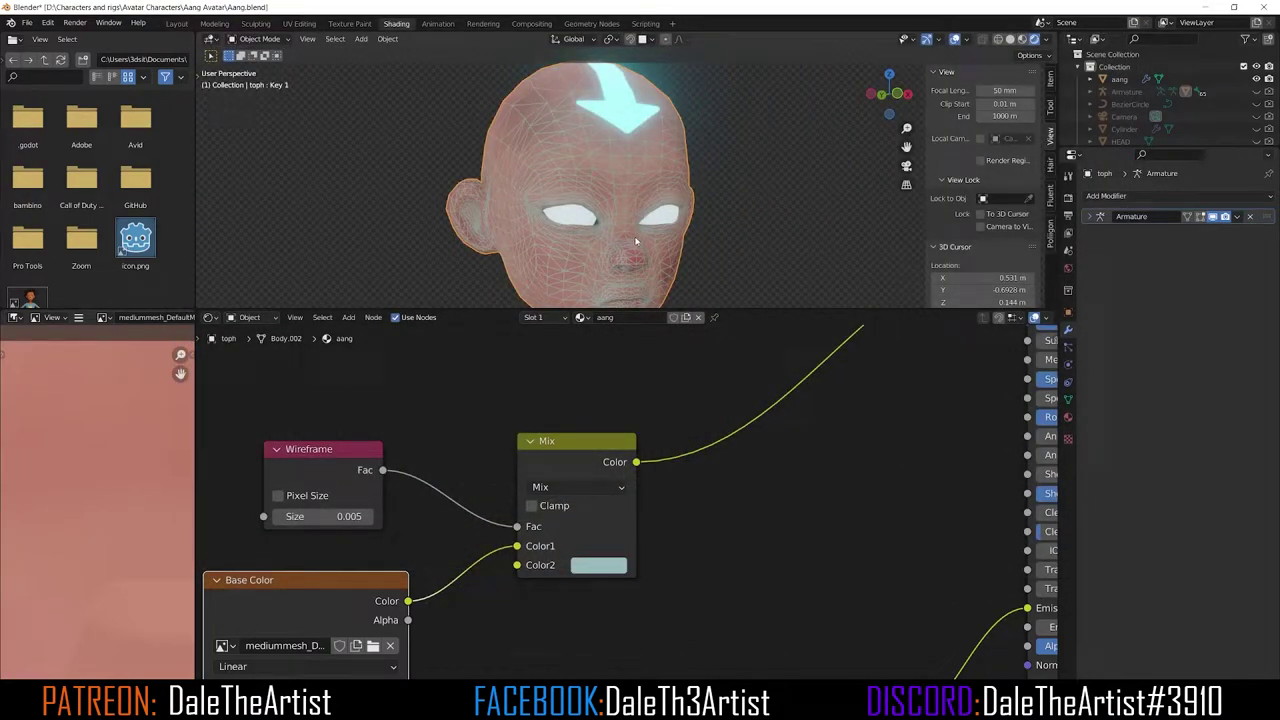
Delete all the nodes in the aang material's node tree
{"action": "scroll", "coordinate": [610, 440], "scroll_direction": "down", "scroll_amount": 6}
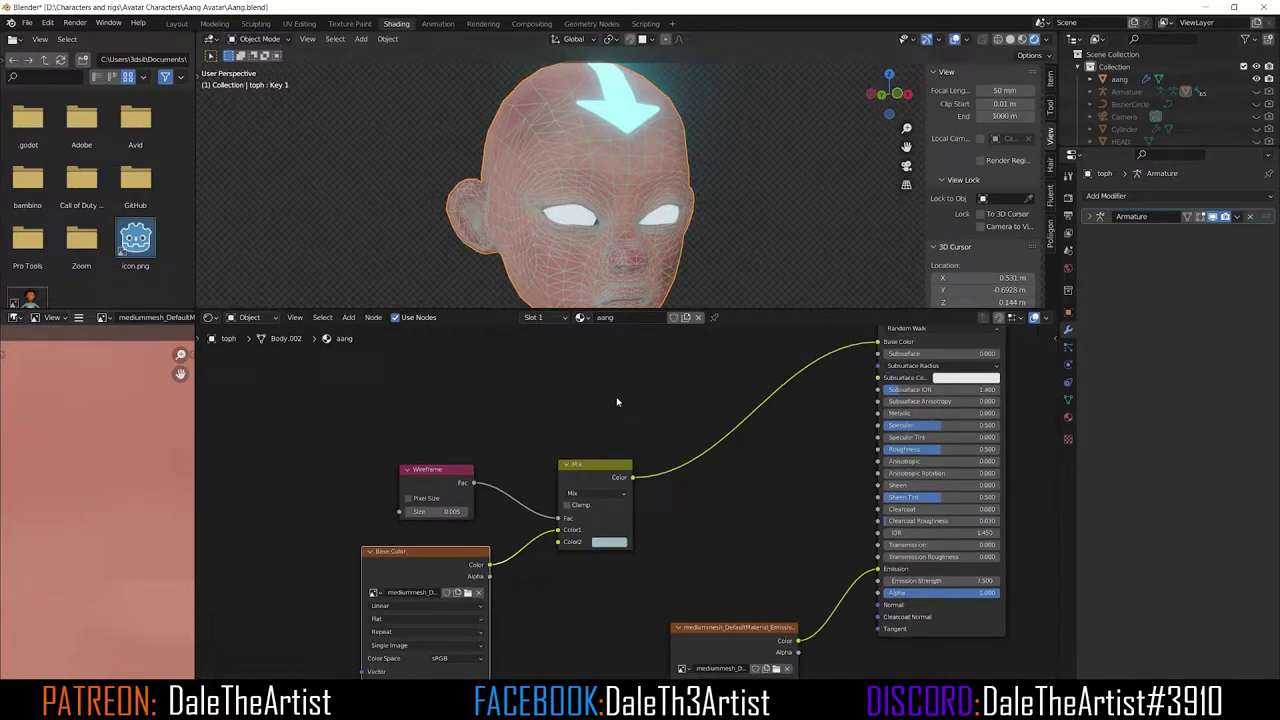
{"action": "left_click_drag", "start_coordinate": [828, 364], "coordinate": [375, 649]}
{"action": "left_click_drag", "start_coordinate": [442, 378], "coordinate": [815, 627]}
{"action": "key", "text": "Delete"}
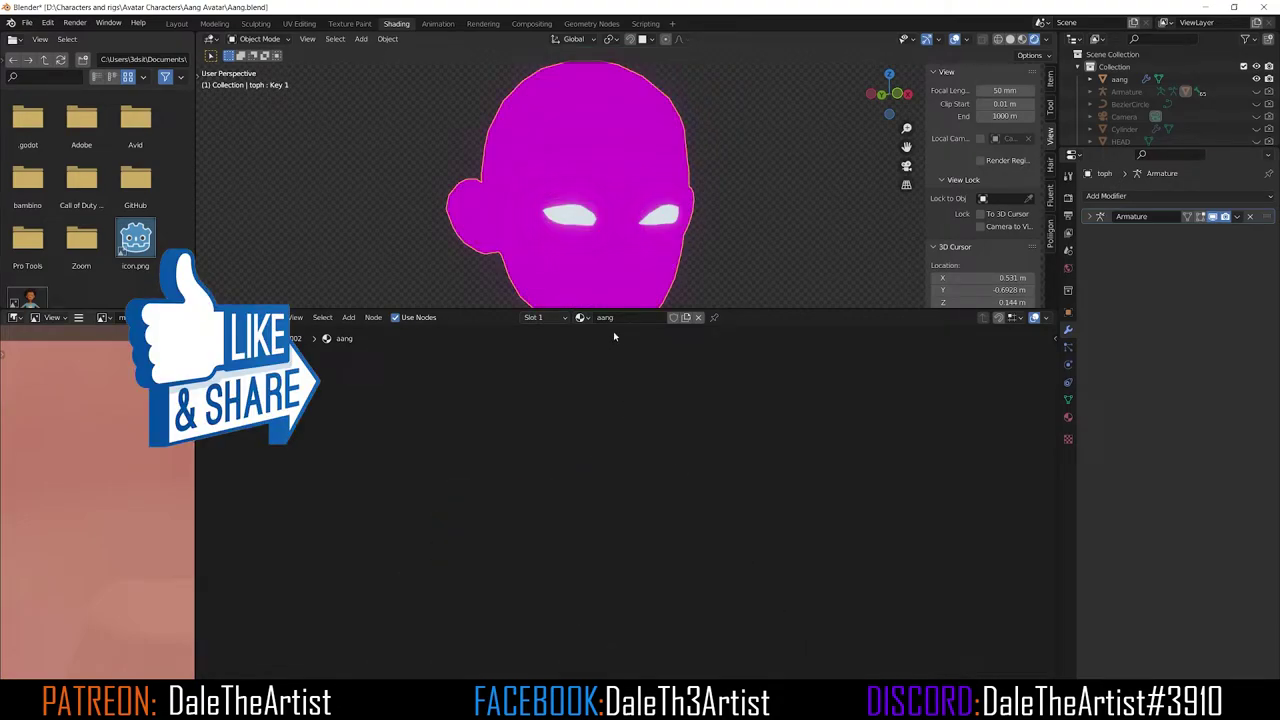
Replace the aang material with a new one and delete its Principled BSDF node
{"action": "left_click", "coordinate": [1068, 418]}
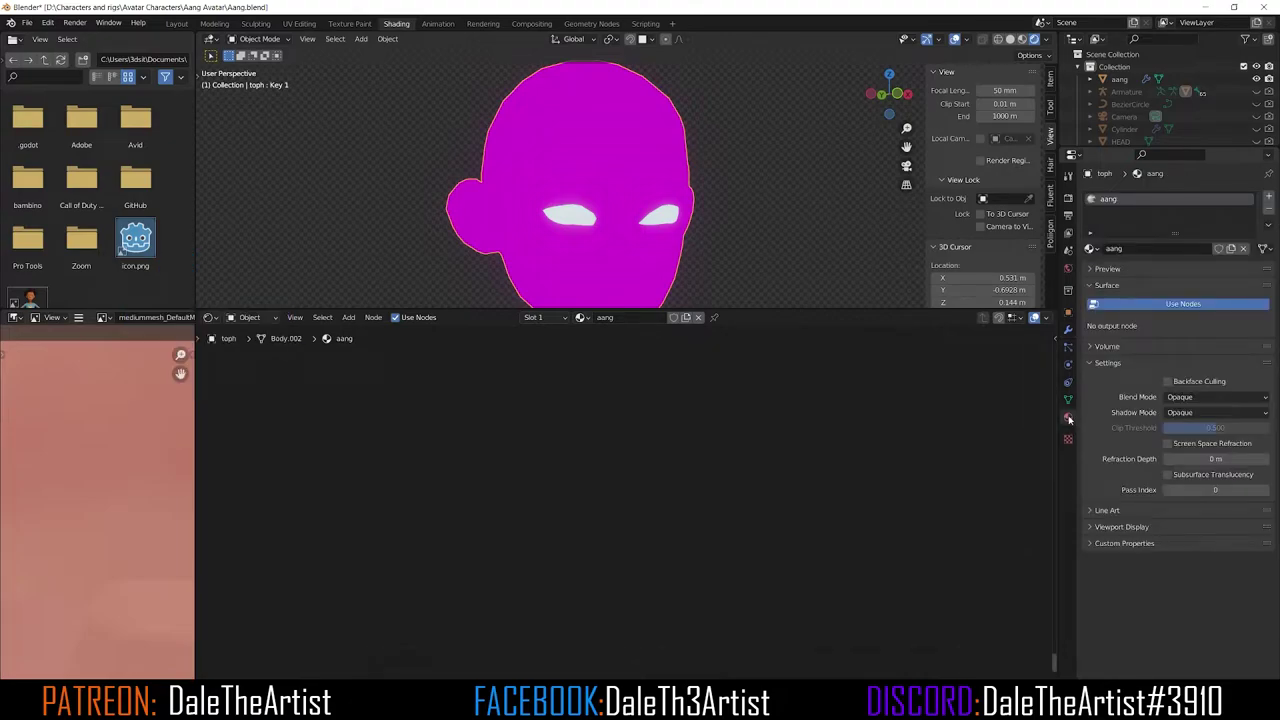
{"action": "left_click", "coordinate": [1268, 209]}
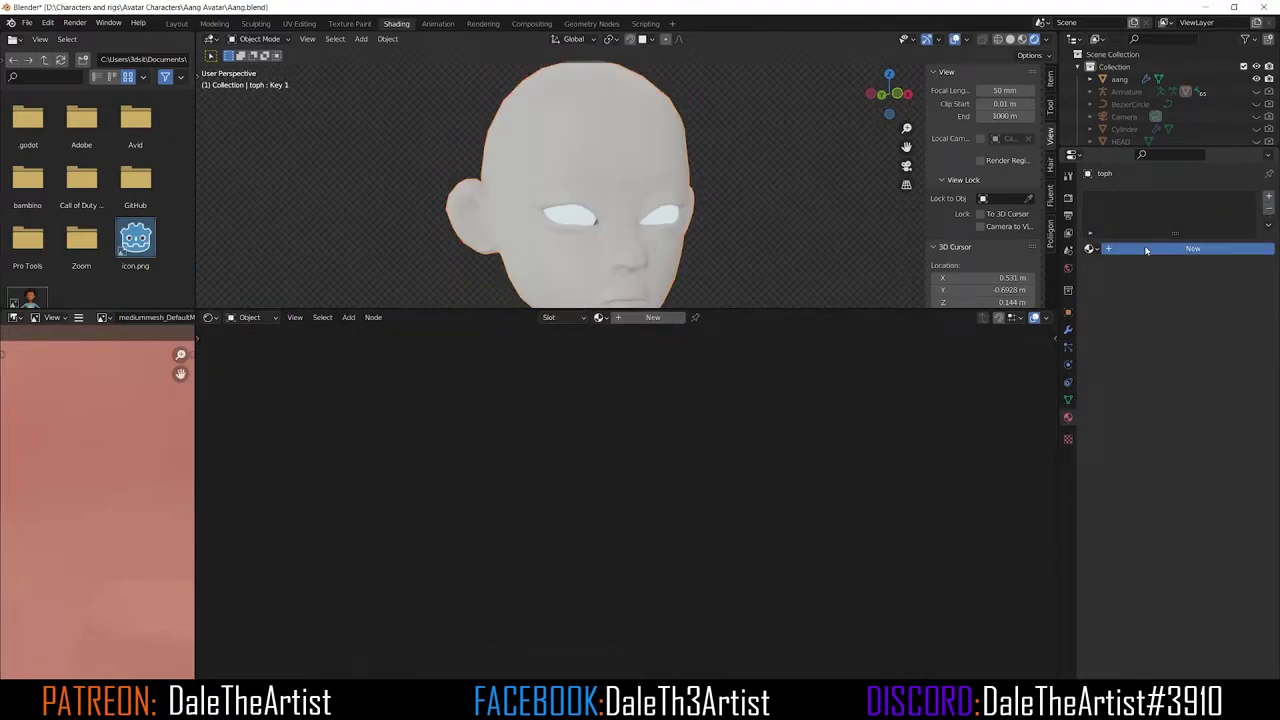
{"action": "left_click", "coordinate": [1112, 249]}
{"action": "scroll", "coordinate": [700, 467], "scroll_direction": "up", "scroll_amount": 3}
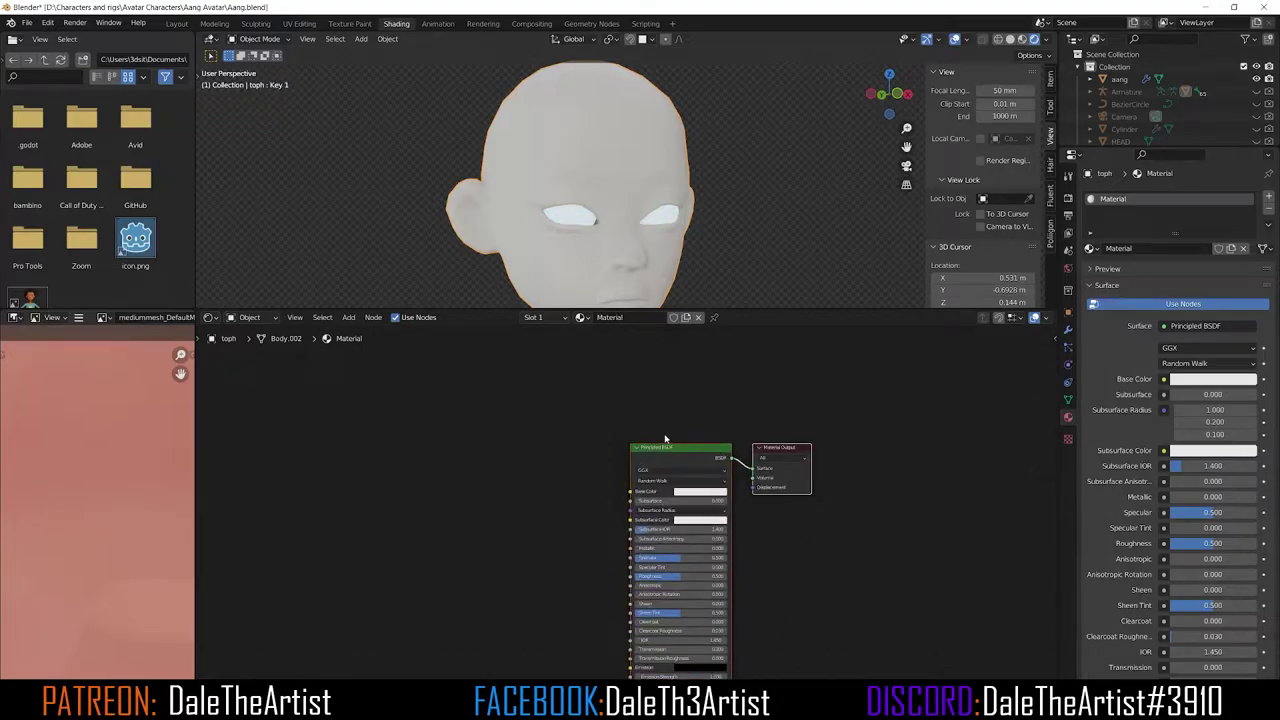
{"action": "left_click_drag", "start_coordinate": [553, 384], "coordinate": [631, 429]}
{"action": "key", "text": "Delete"}
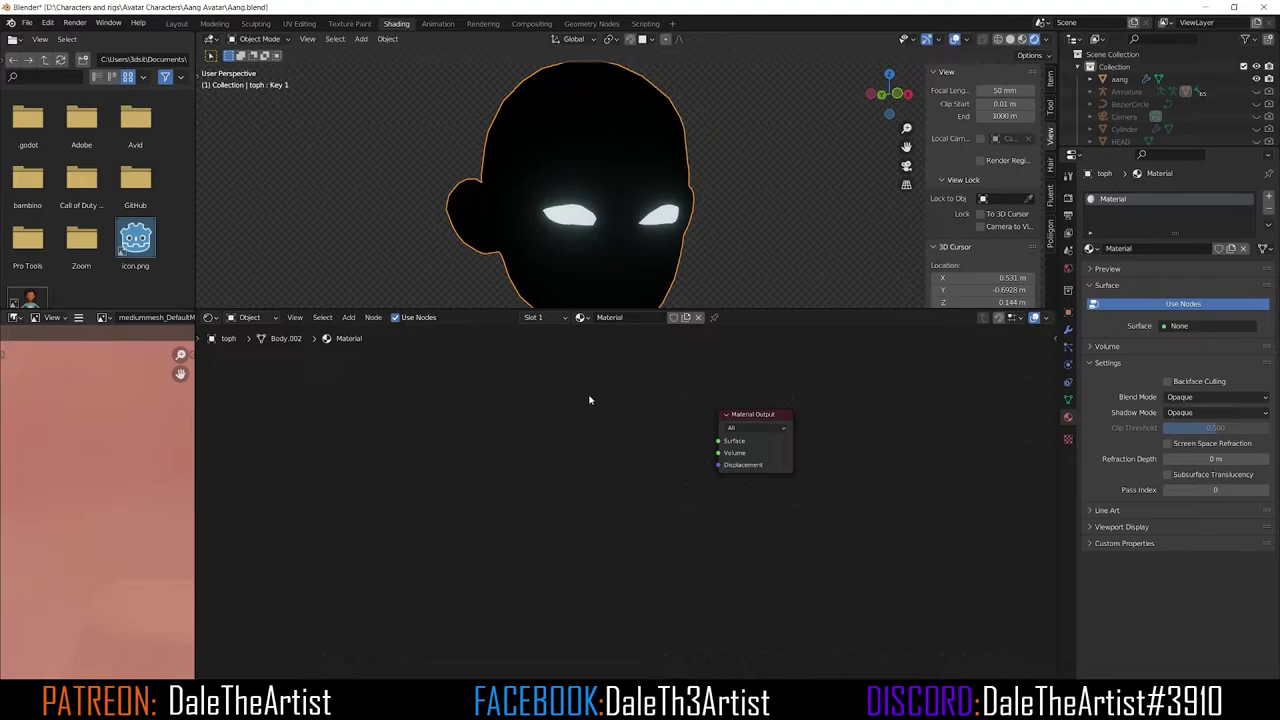
{"action": "scroll", "coordinate": [570, 455], "scroll_direction": "up", "scroll_amount": 1}
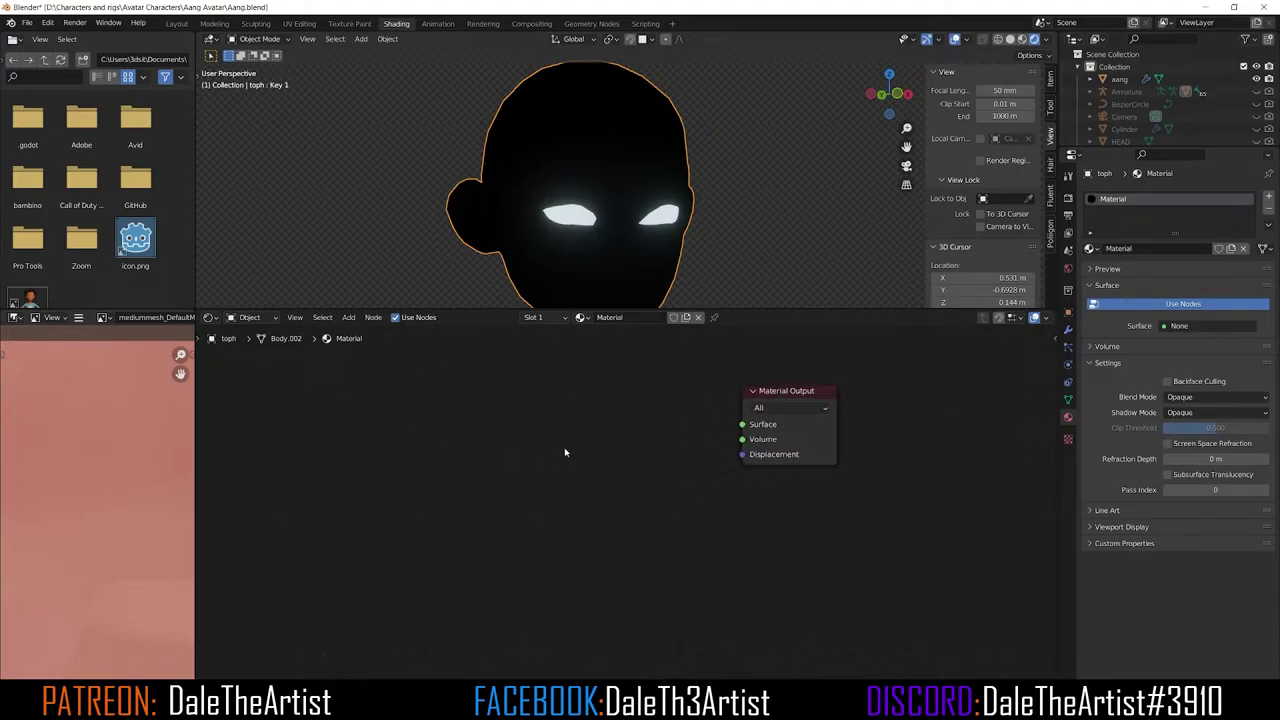
Add a Wireframe node left of the Material Output
{"action": "key", "text": "shift+a"}
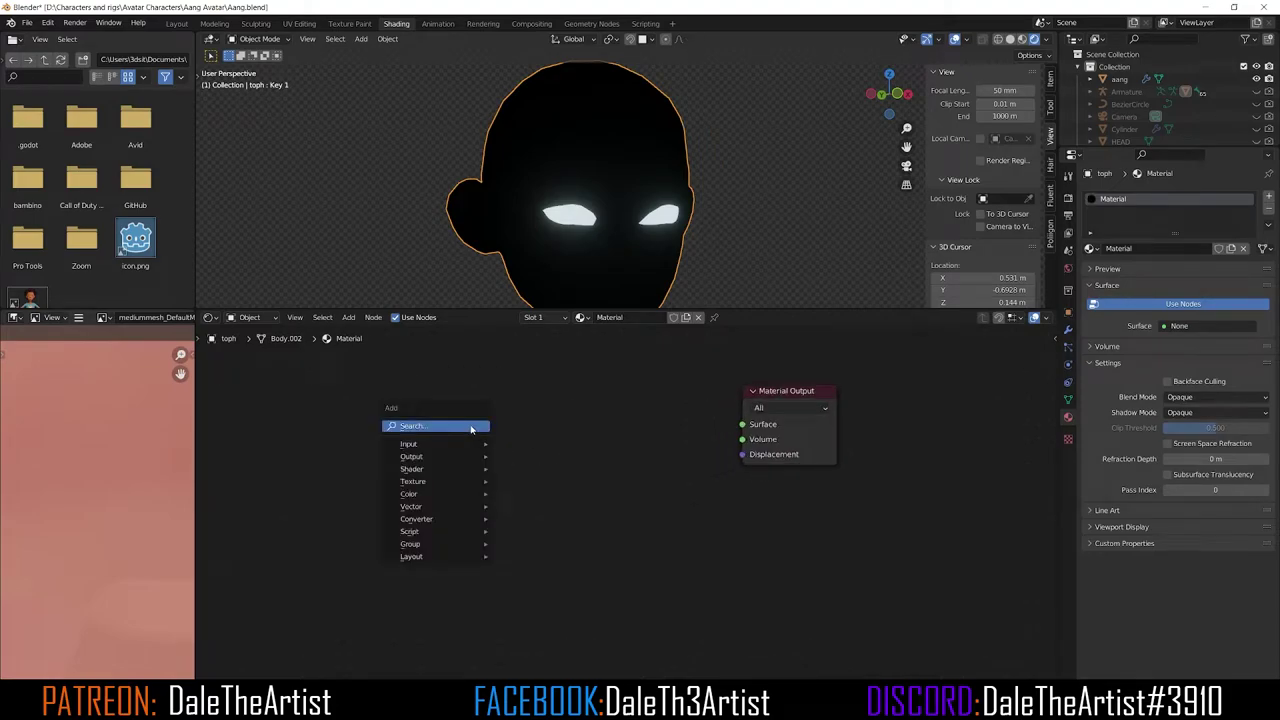
{"action": "left_click", "coordinate": [462, 428]}
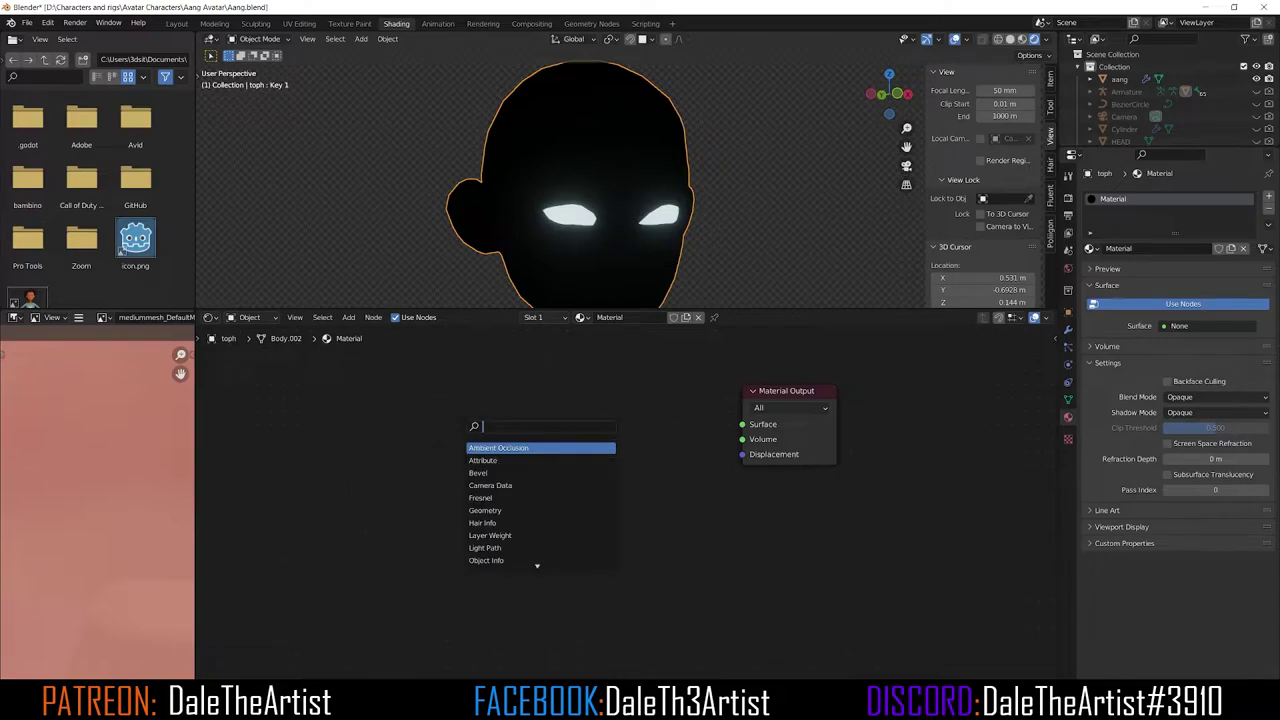
{"action": "type", "text": "wire"}
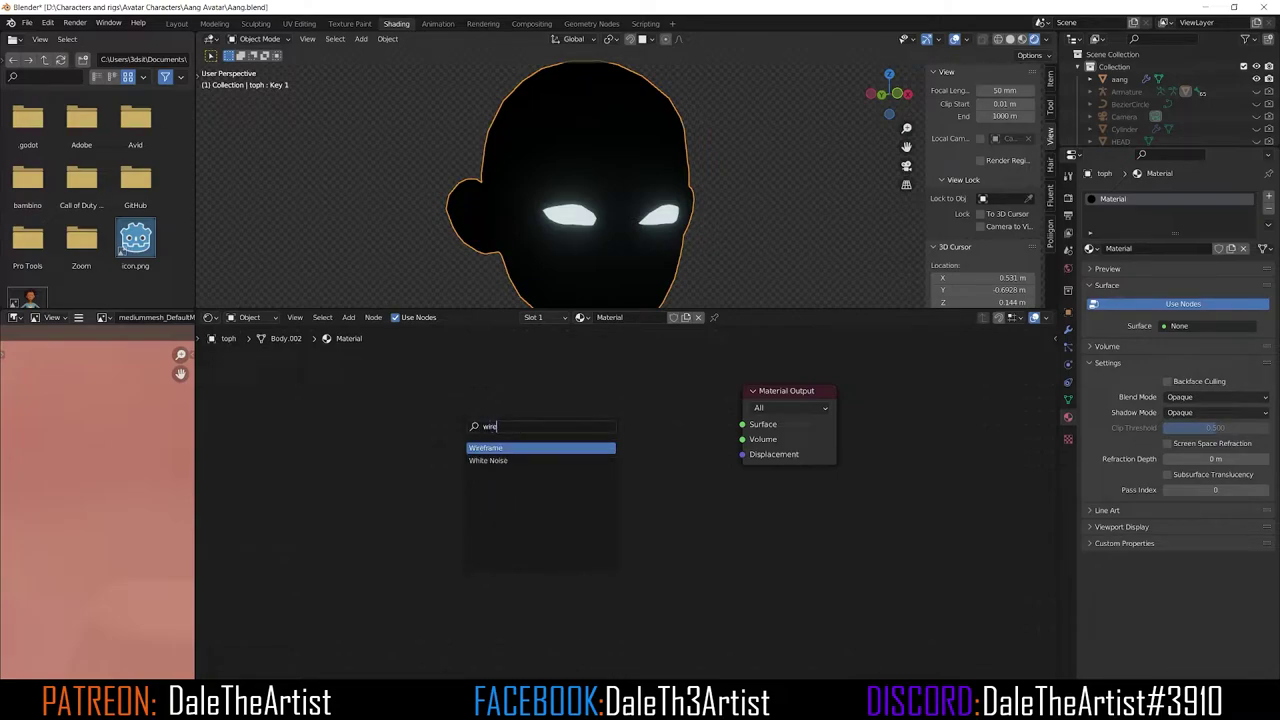
{"action": "key", "text": "Return"}
{"action": "left_click", "coordinate": [465, 406]}
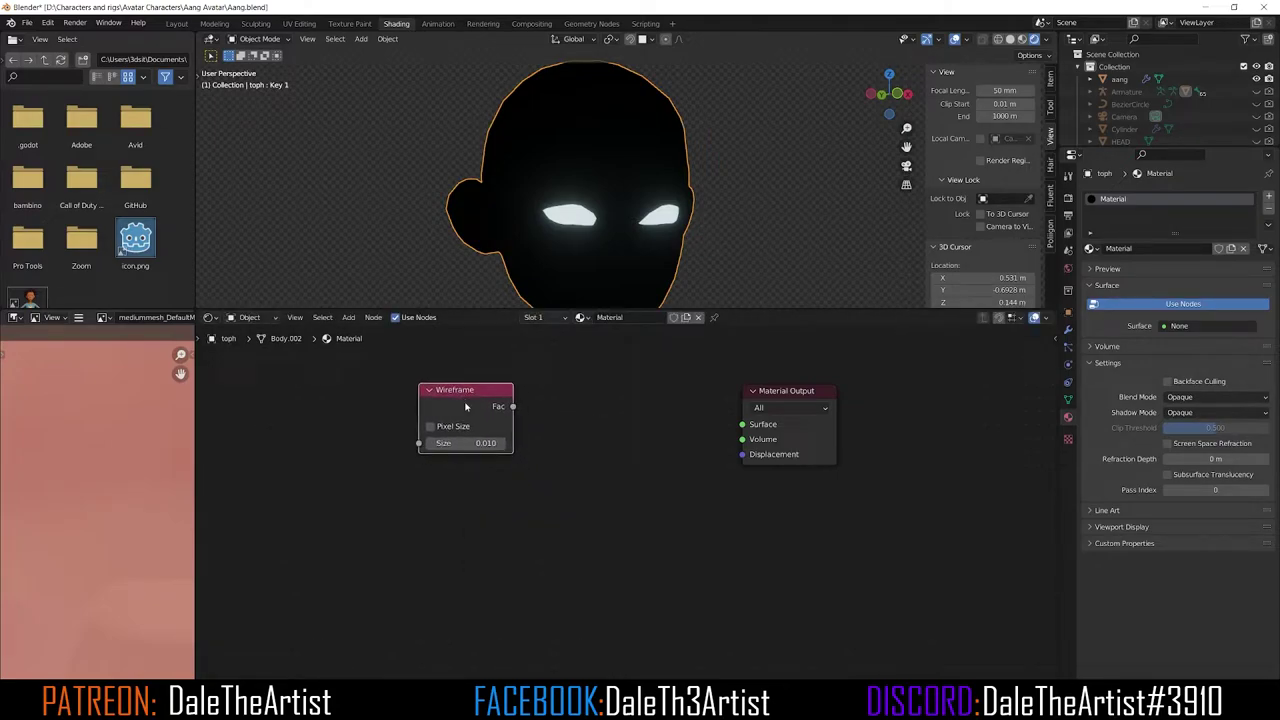
{"action": "left_click", "coordinate": [485, 529]}
Add Transparent BSDF and Emission nodes below the Wireframe node
{"action": "key", "text": "shift+a"}
{"action": "left_click", "coordinate": [485, 527]}
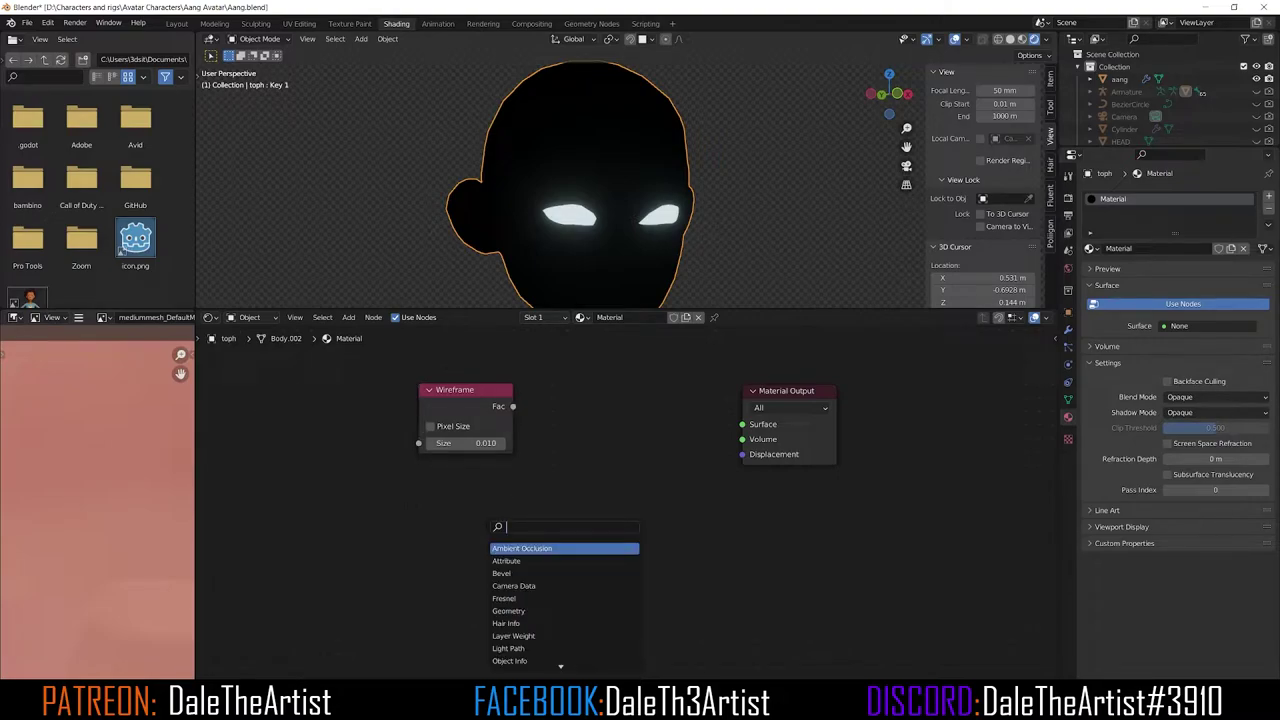
{"action": "type", "text": "trans"}
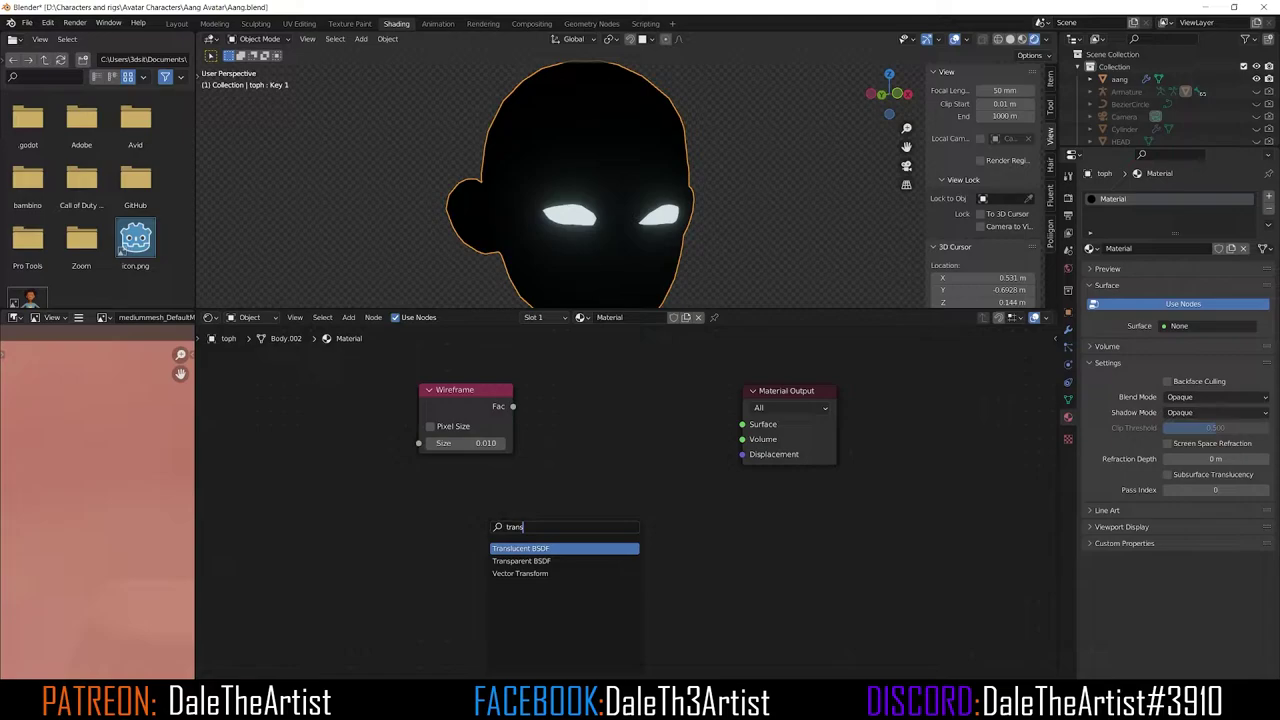
{"action": "left_click", "coordinate": [566, 561]}
{"action": "left_click", "coordinate": [508, 520]}
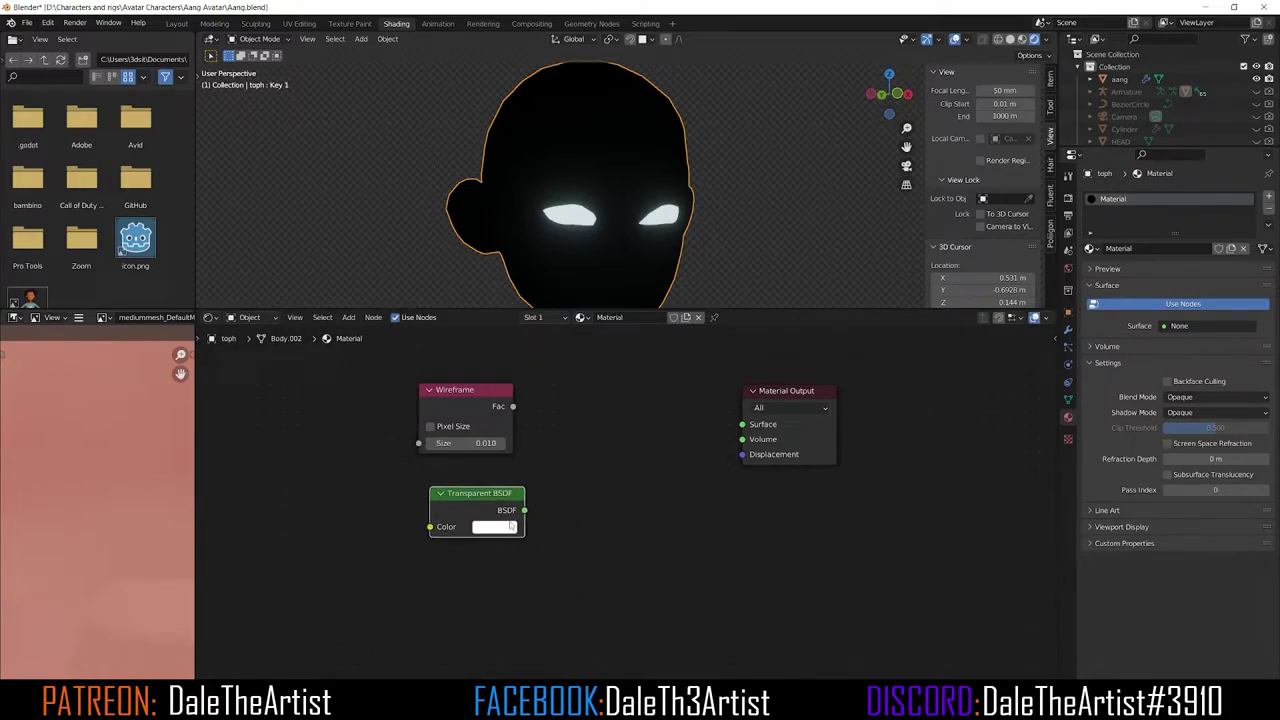
{"action": "left_click", "coordinate": [549, 605]}
{"action": "key", "text": "shift+a"}
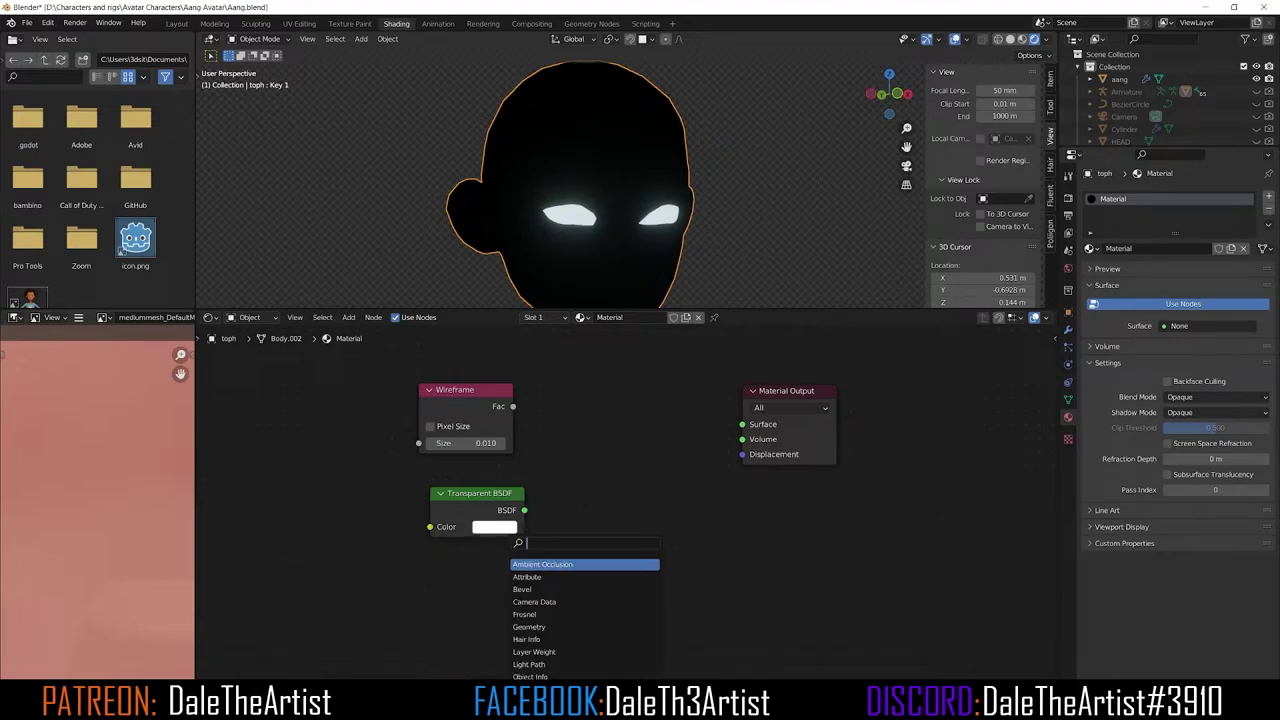
{"action": "type", "text": "em"}
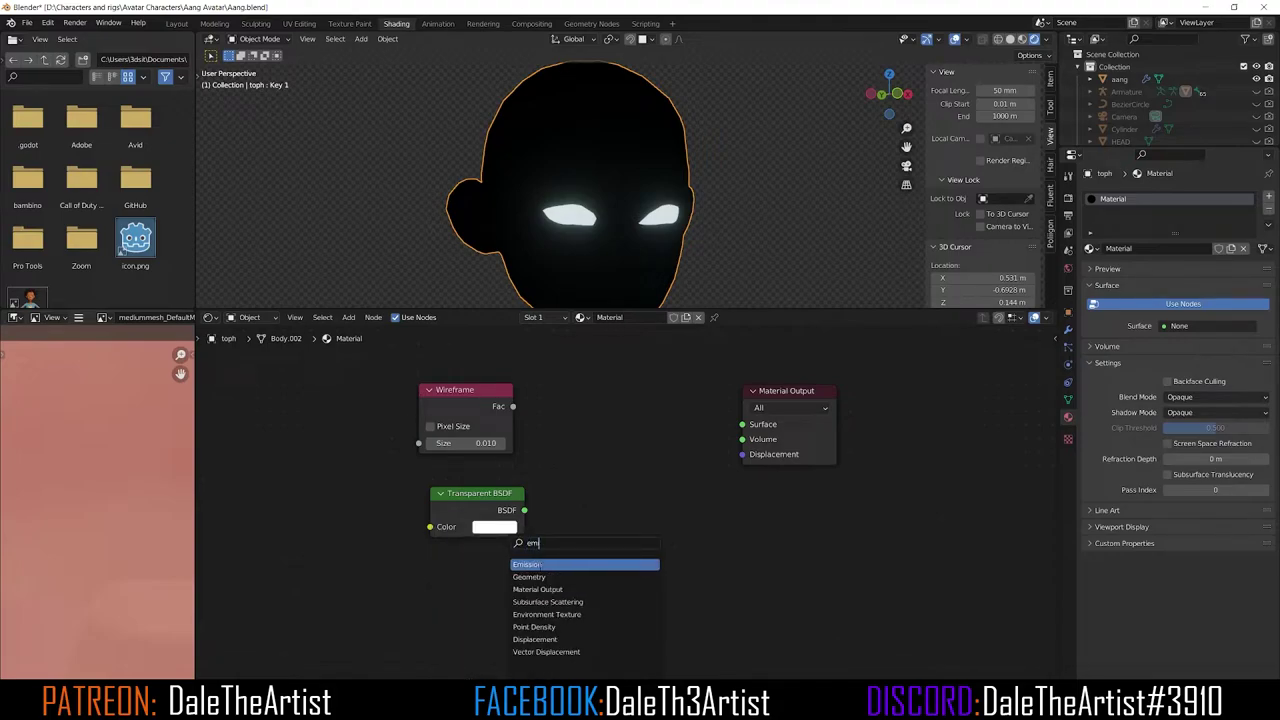
{"action": "left_click", "coordinate": [538, 565]}
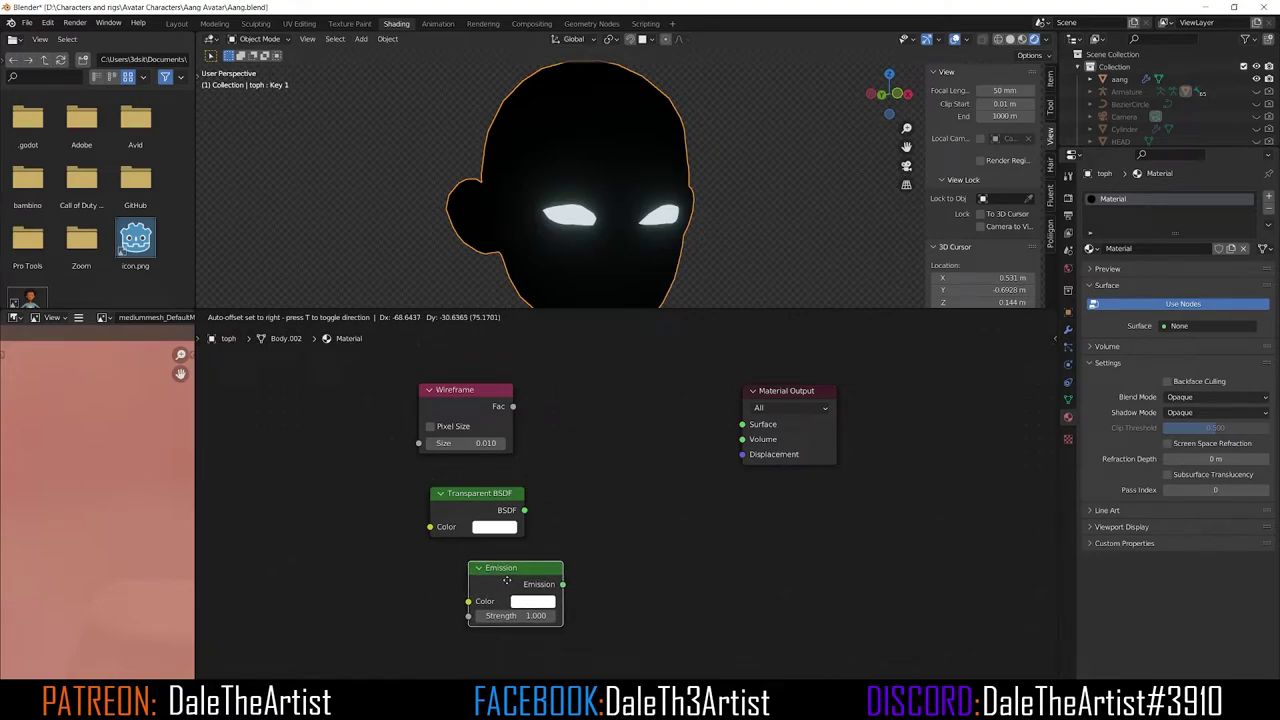
{"action": "left_click", "coordinate": [483, 583]}
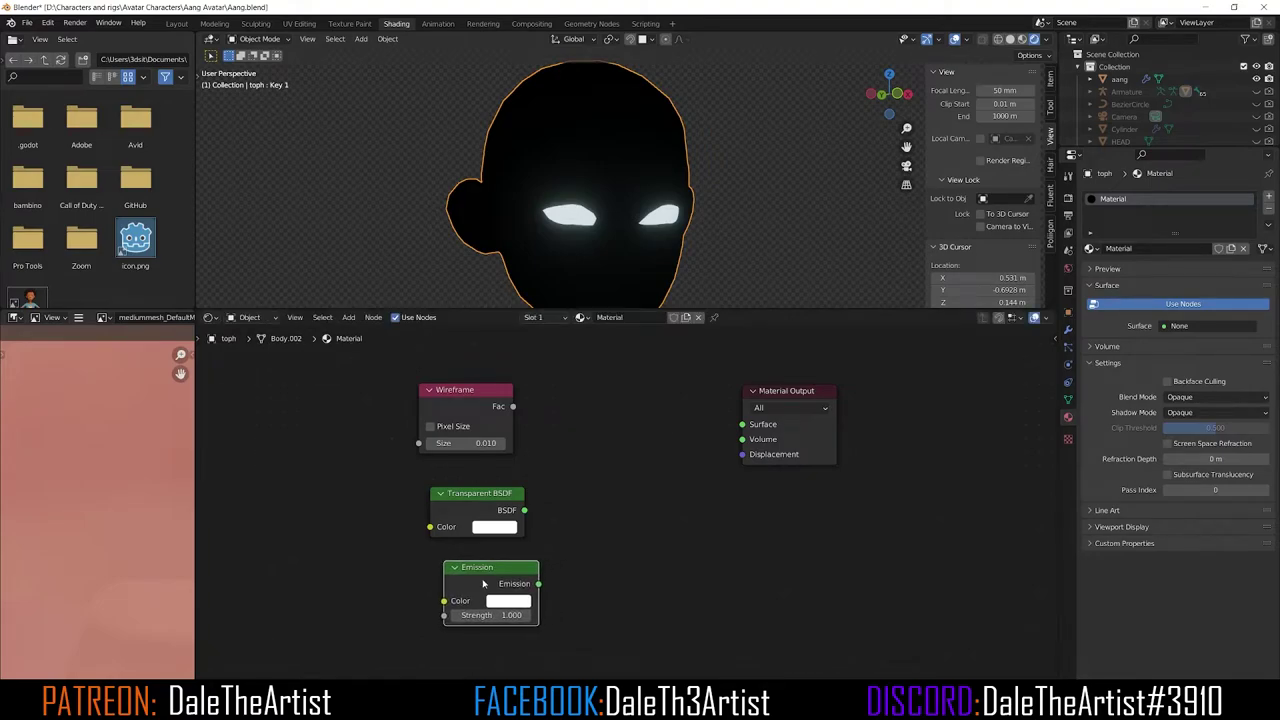
Add a Mix Shader node to the material
{"action": "left_click", "coordinate": [631, 443]}
{"action": "key", "text": "shift+a"}
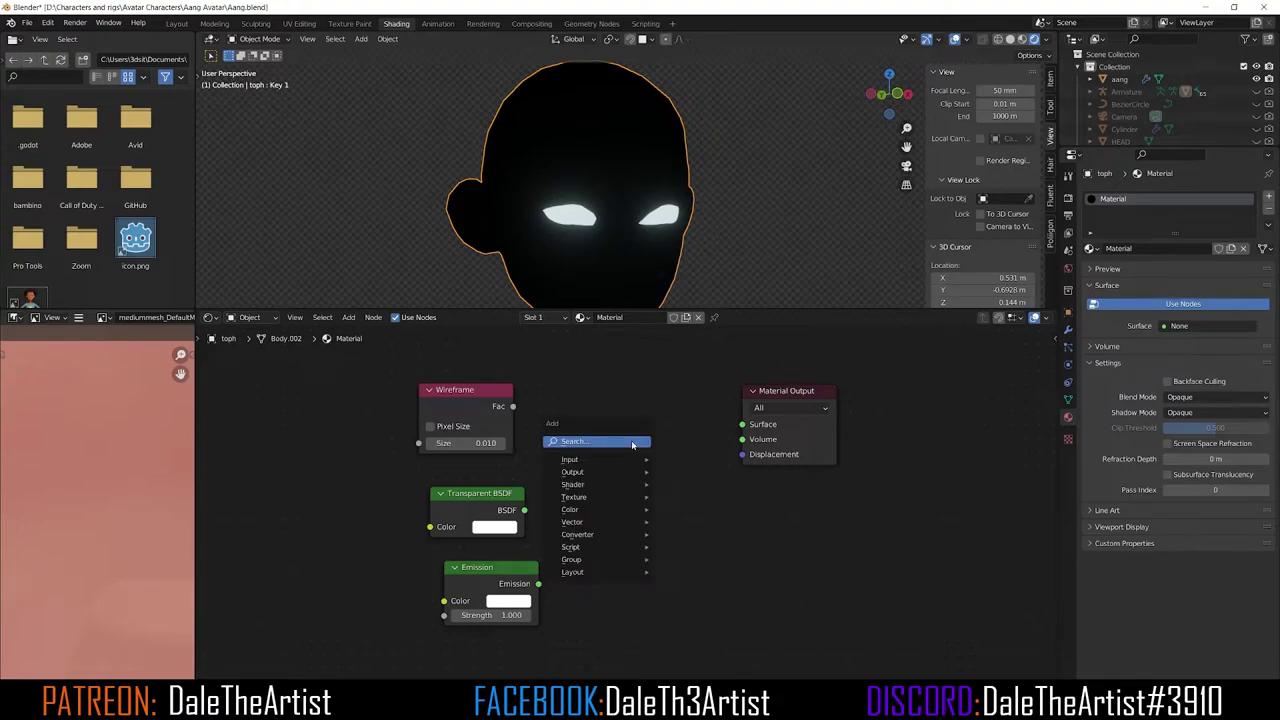
{"action": "left_click", "coordinate": [632, 444]}
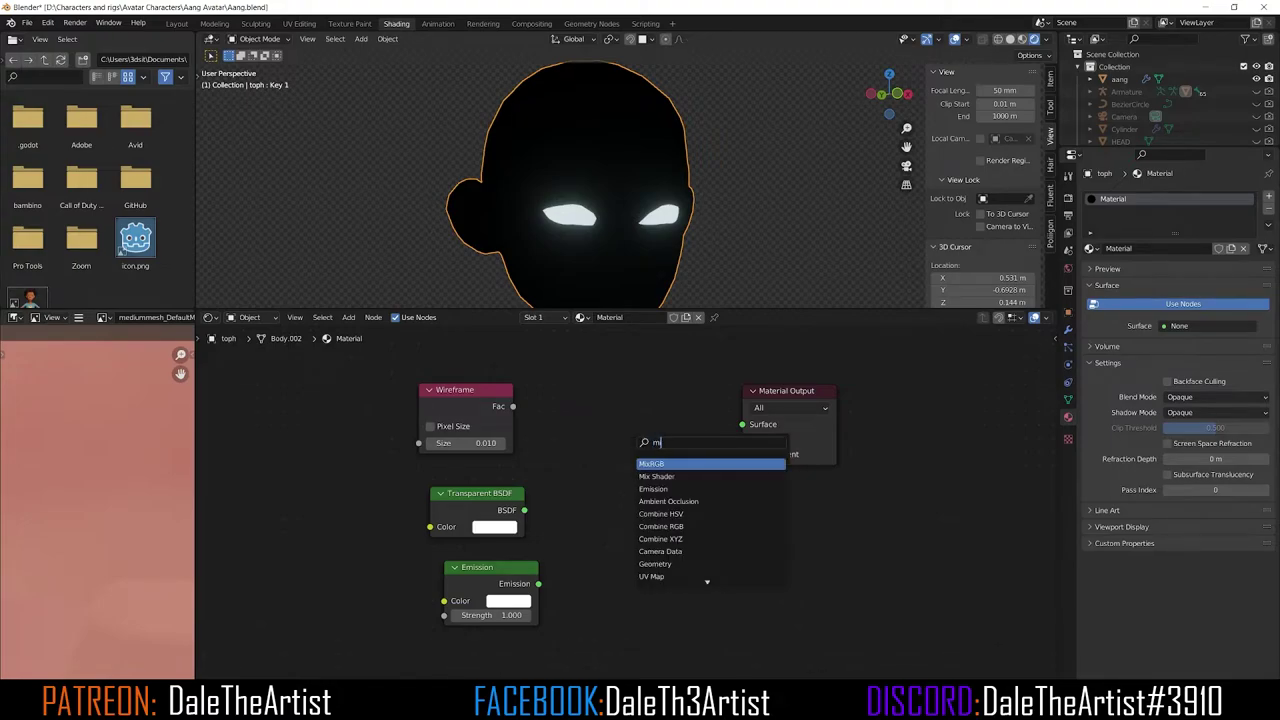
{"action": "type", "text": "ix"}
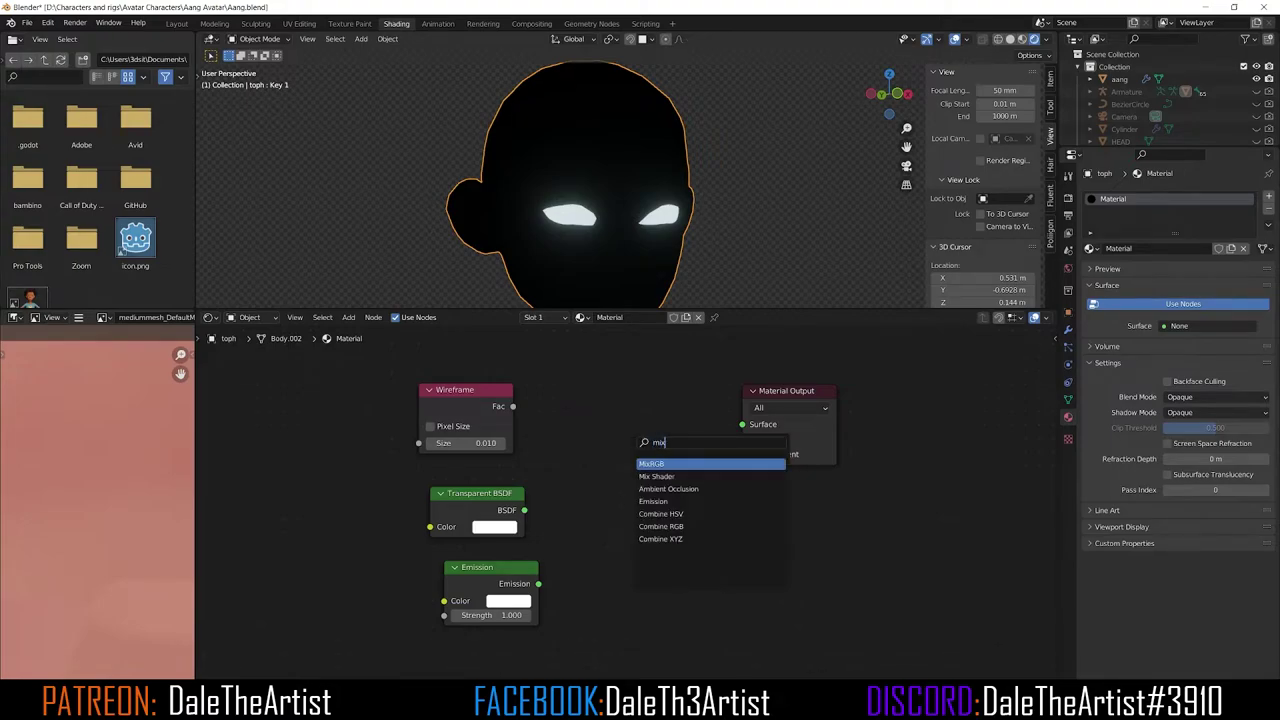
{"action": "left_click", "coordinate": [676, 476]}
{"action": "left_click", "coordinate": [636, 461]}
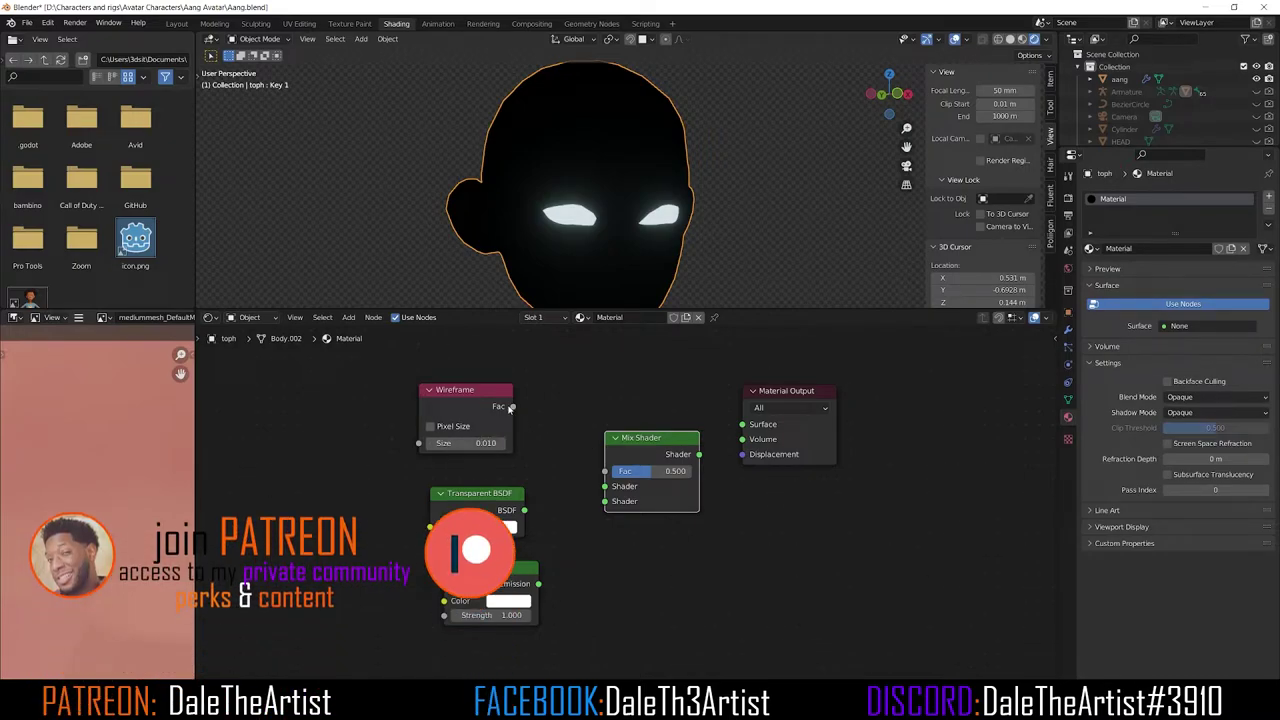
Feed Wireframe Fac, Transparent BSDF and Emission into the Mix Shader, and its output into Surface
{"action": "left_click_drag", "start_coordinate": [511, 408], "coordinate": [605, 471]}
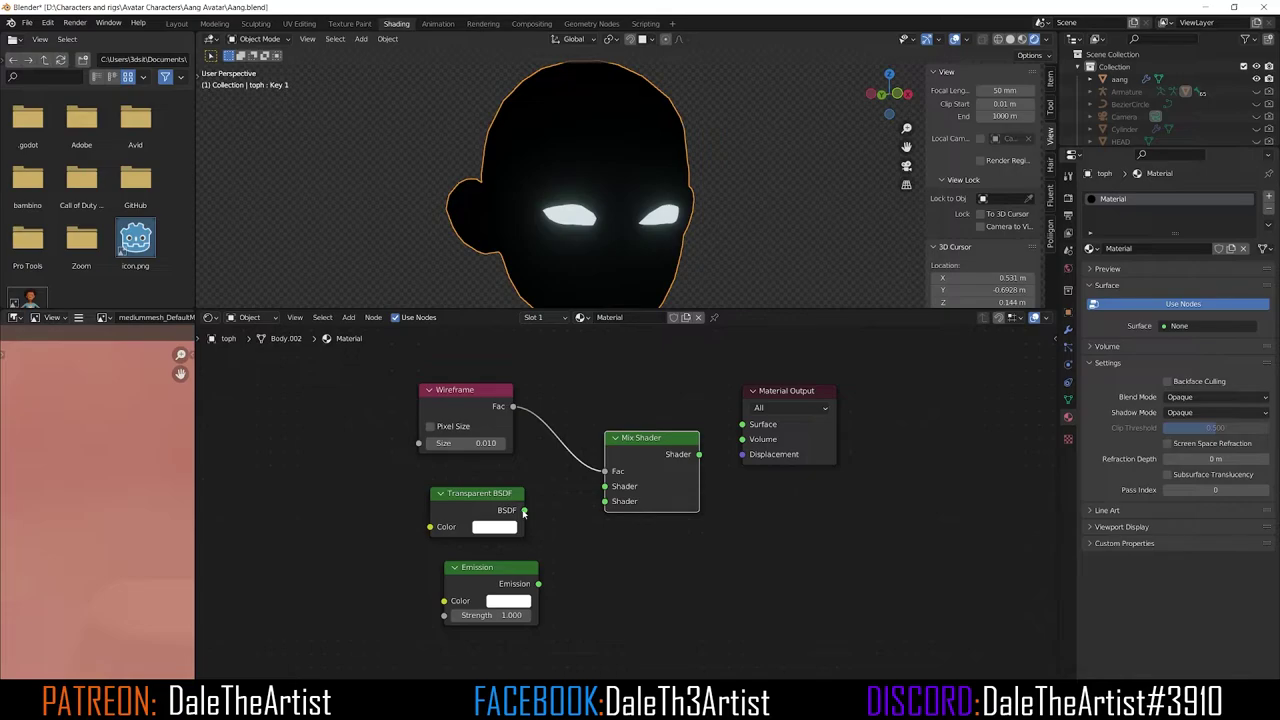
{"action": "left_click_drag", "start_coordinate": [524, 511], "coordinate": [606, 494]}
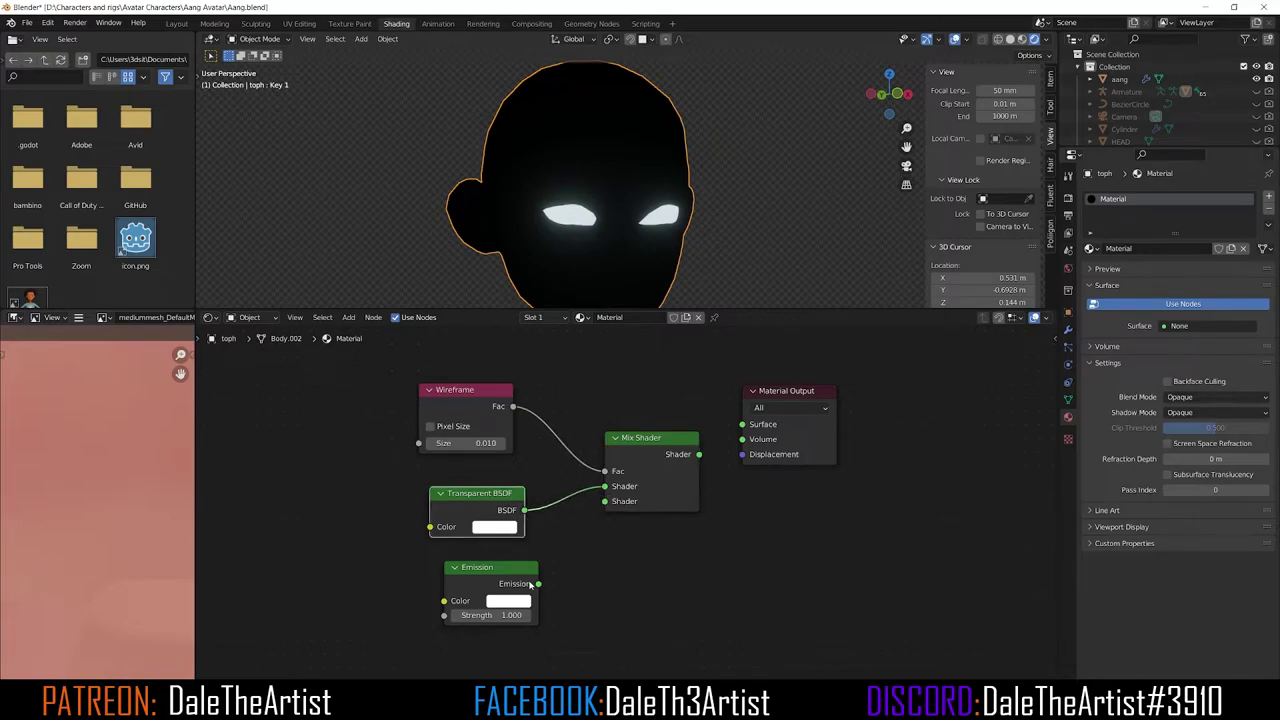
{"action": "left_click_drag", "start_coordinate": [538, 584], "coordinate": [606, 507]}
{"action": "left_click_drag", "start_coordinate": [793, 395], "coordinate": [905, 393]}
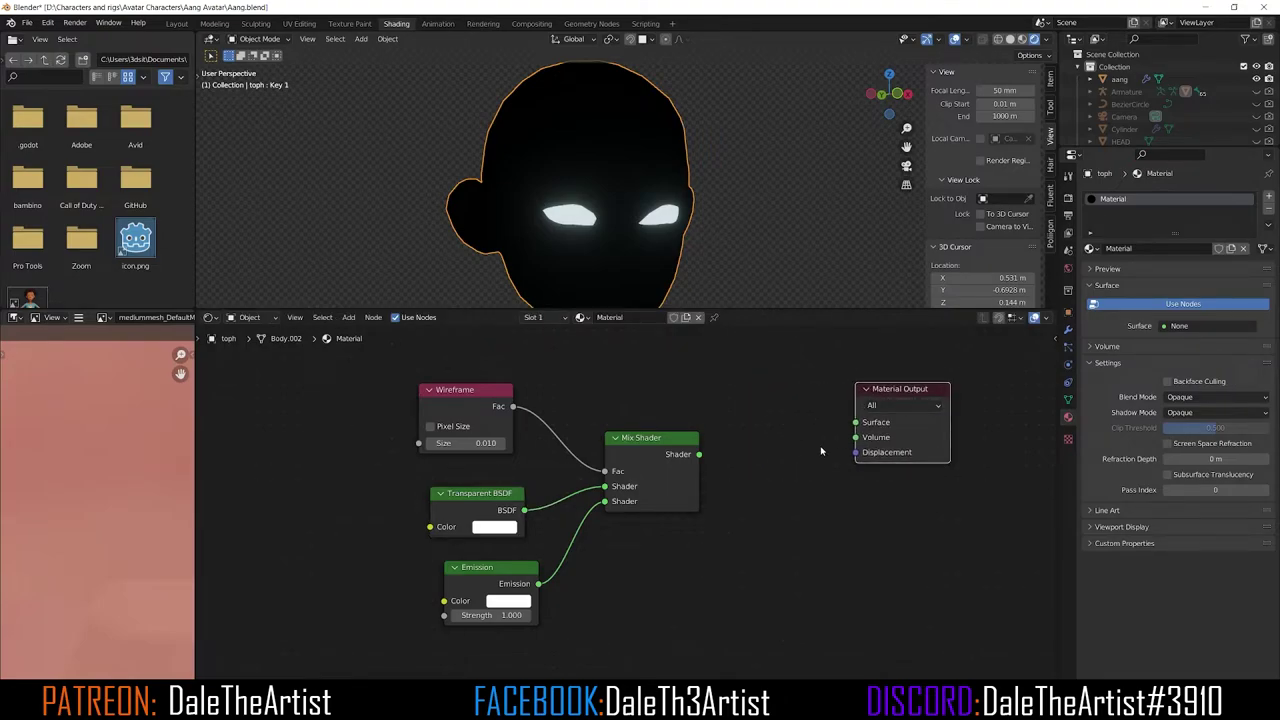
{"action": "middle_click_drag", "start_coordinate": [820, 451], "coordinate": [625, 468]}
{"action": "left_click_drag", "start_coordinate": [614, 475], "coordinate": [771, 443]}
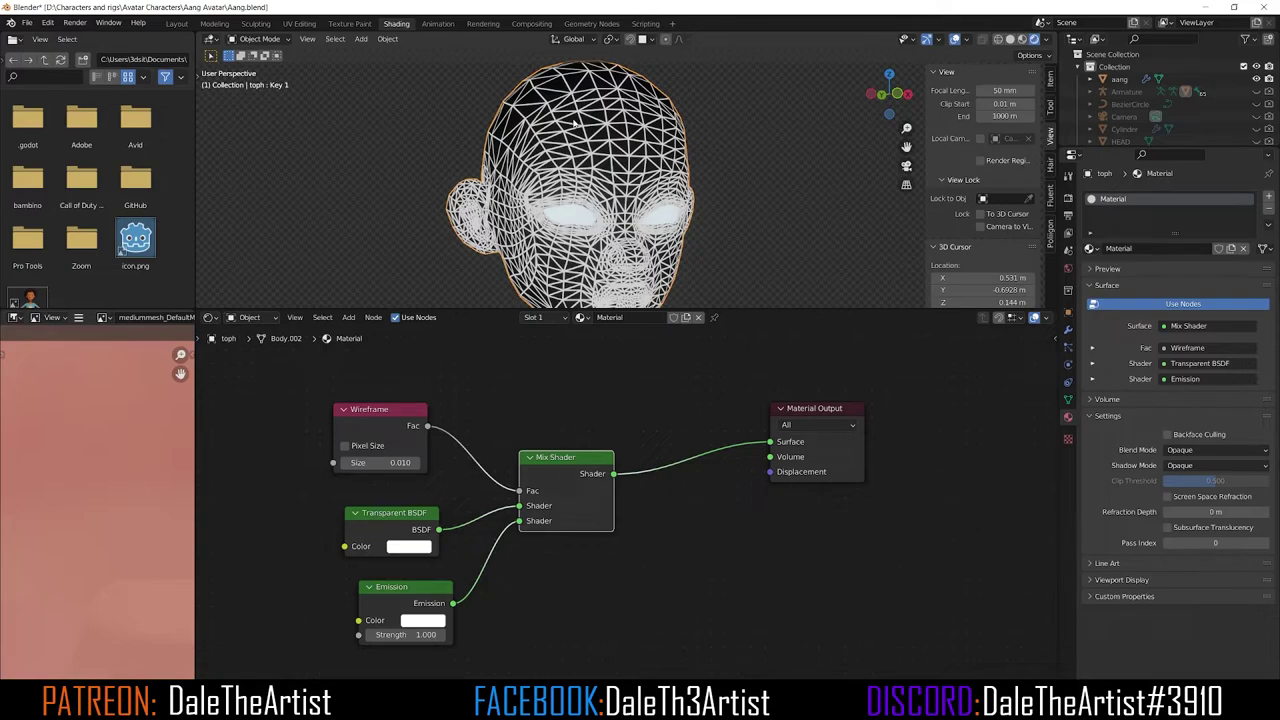
Tint the Emission colour pale cyan (BFF5FF) and switch the render engine to Cycles
{"action": "left_click", "coordinate": [419, 621]}
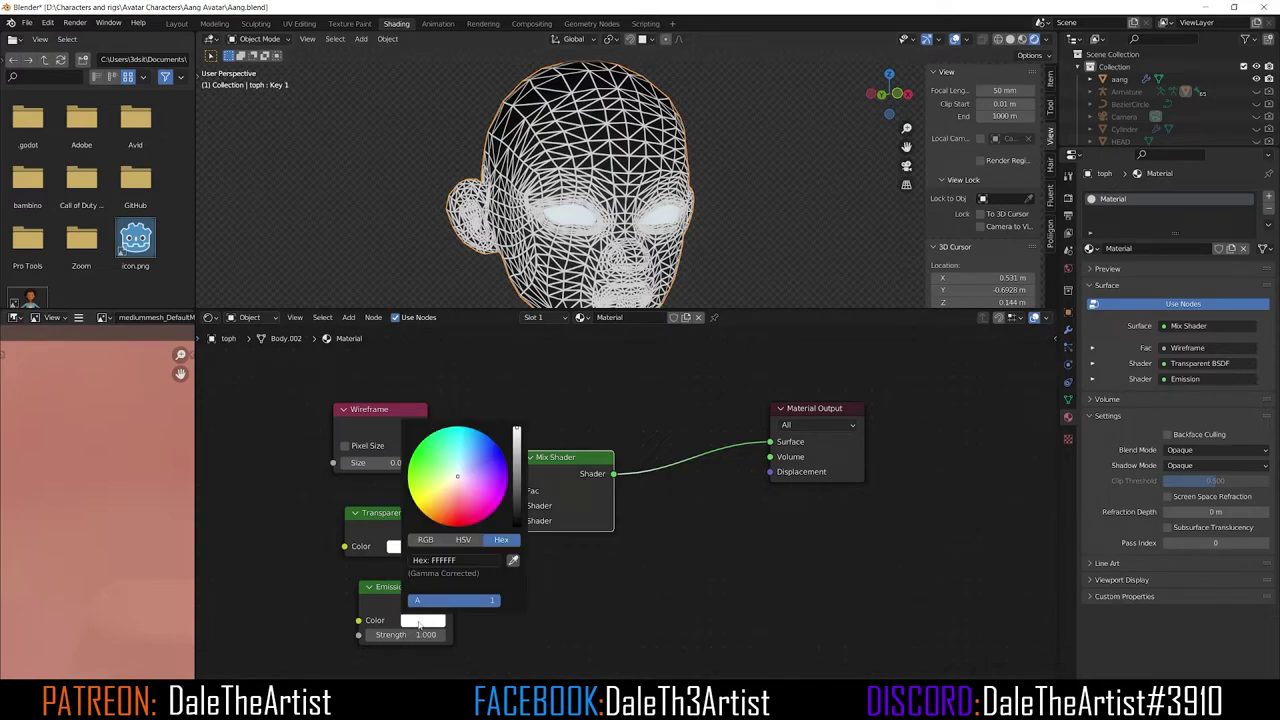
{"action": "left_click", "coordinate": [459, 463]}
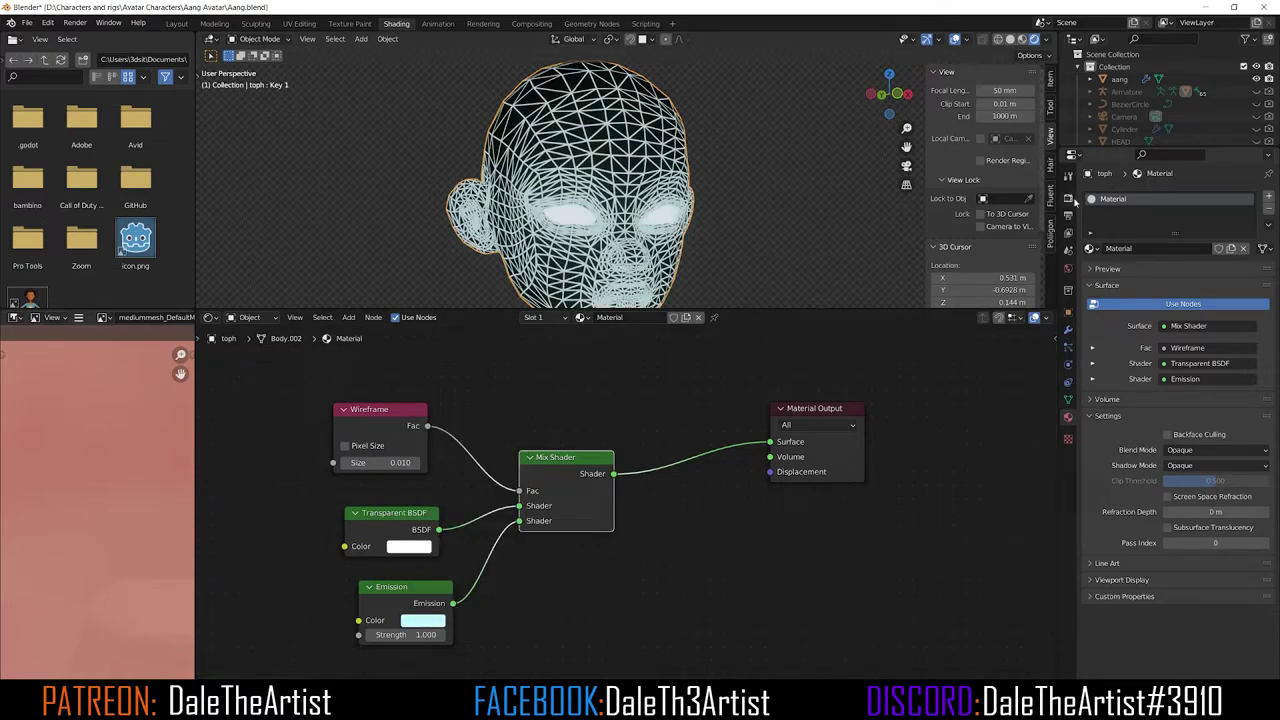
{"action": "left_click", "coordinate": [1068, 198]}
{"action": "left_click", "coordinate": [1181, 195]}
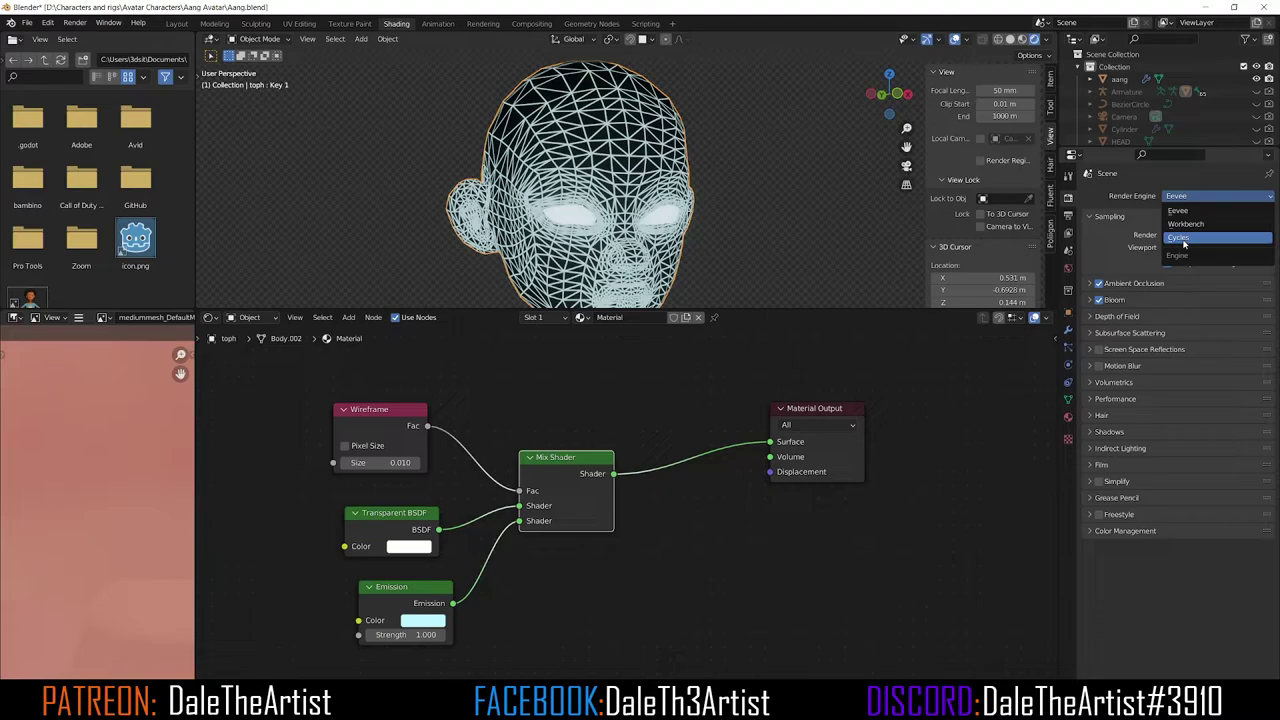
{"action": "left_click", "coordinate": [1175, 241]}
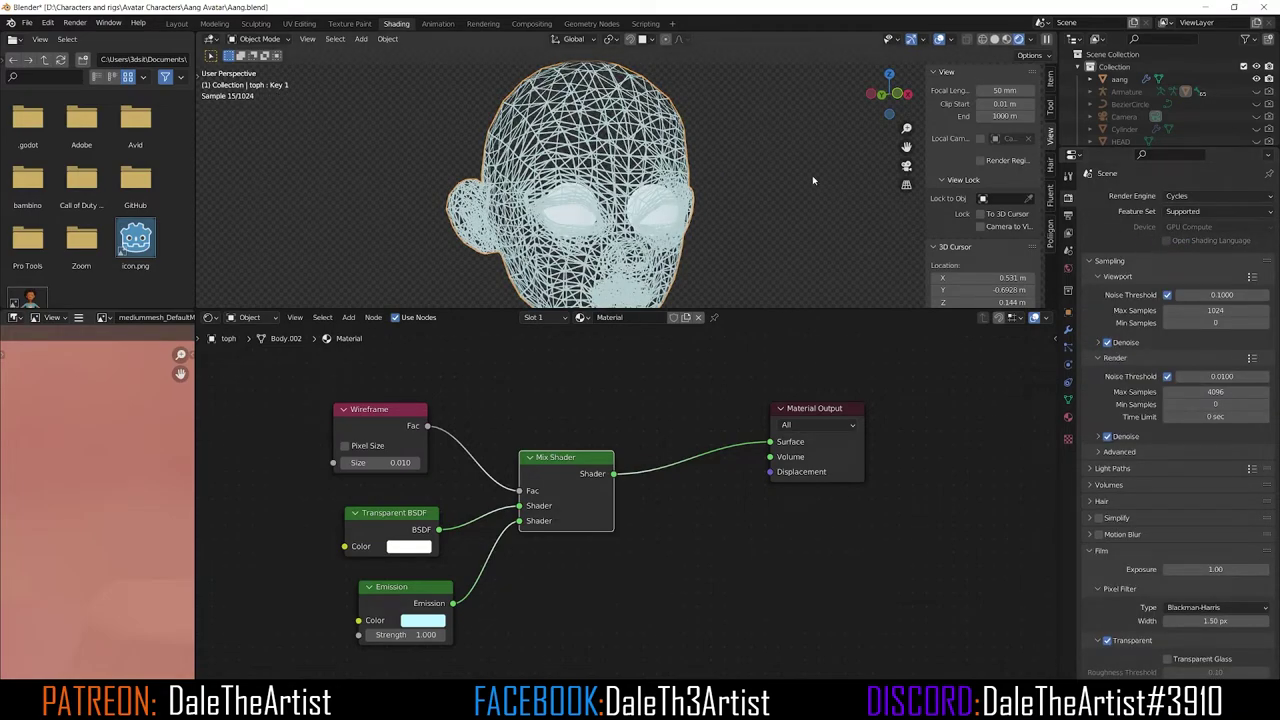
Set the Wireframe node's Size to 0.005
{"action": "scroll", "coordinate": [375, 457], "scroll_direction": "up", "scroll_amount": 2}
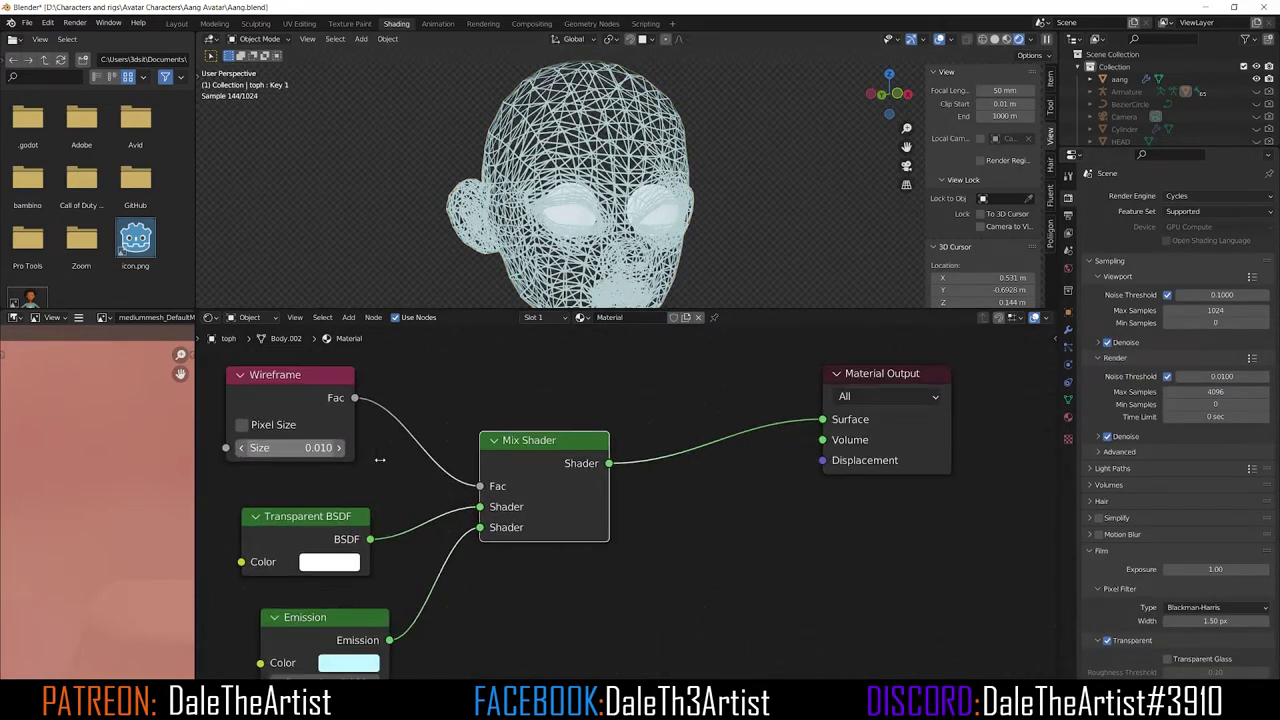
{"action": "double_click", "coordinate": [290, 447]}
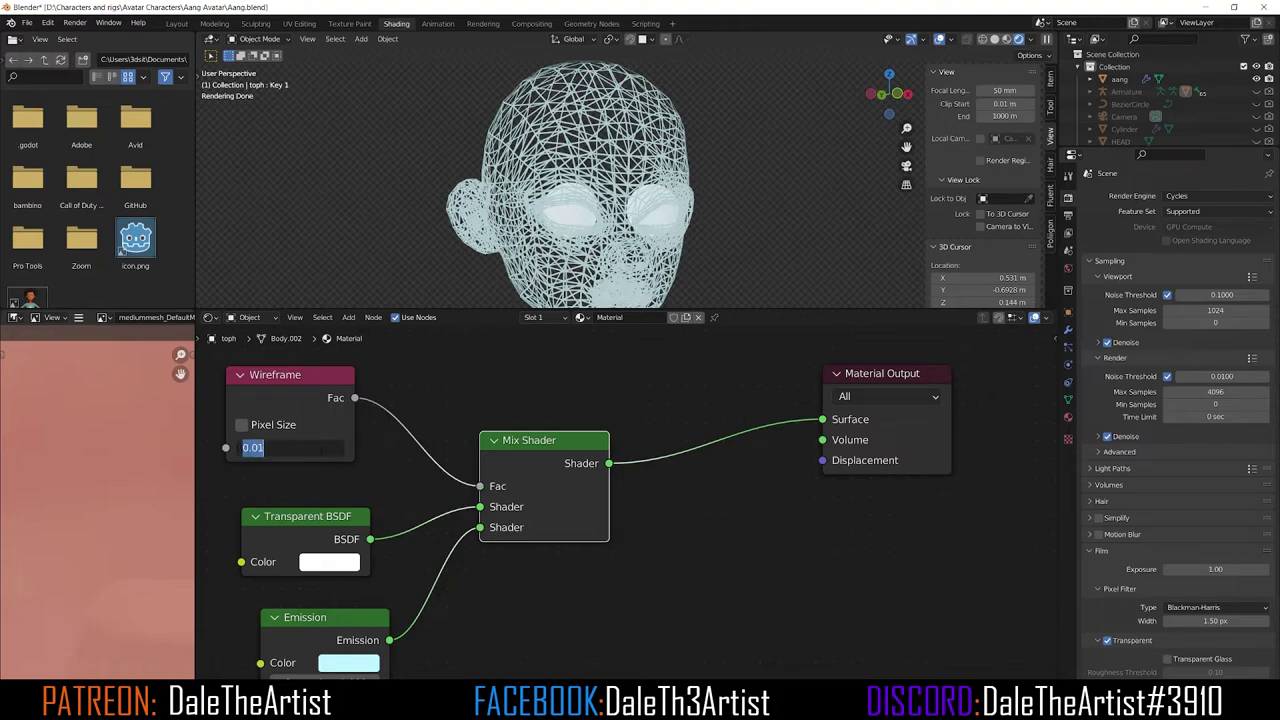
{"action": "type", "text": "0.005"}
{"action": "key", "text": "Return"}
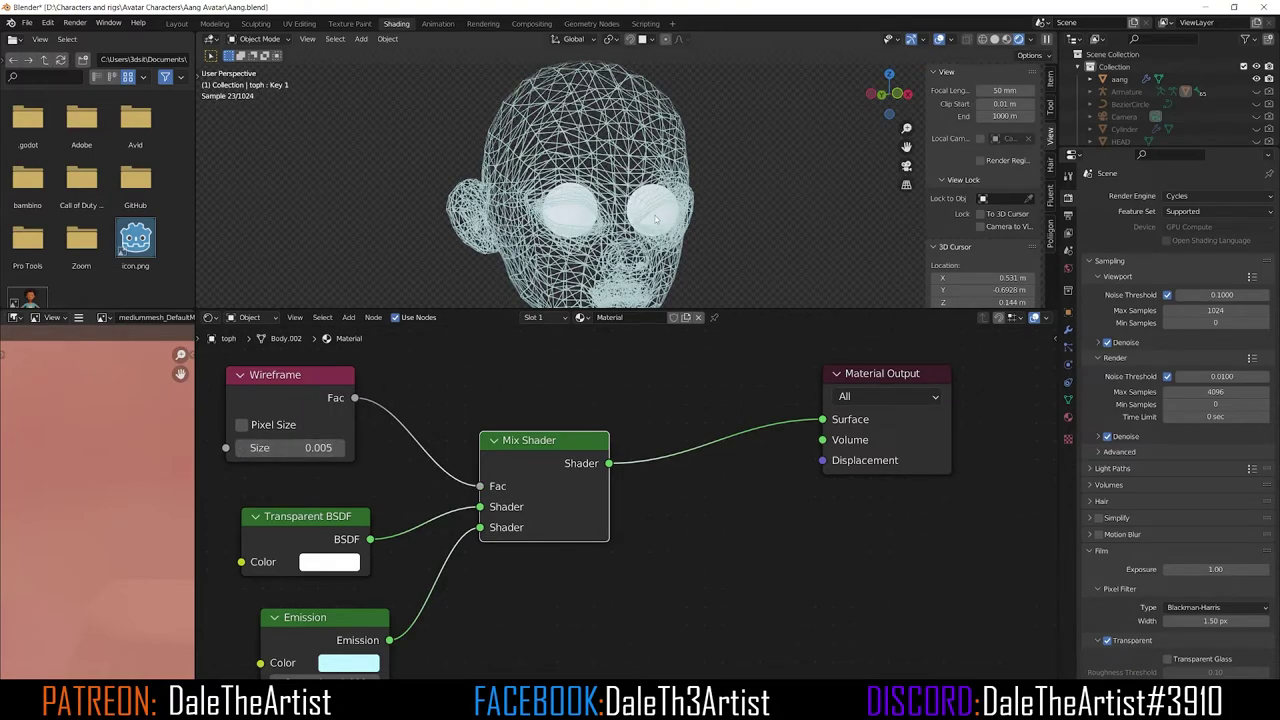
{"action": "middle_click_drag", "start_coordinate": [656, 218], "coordinate": [686, 210]}
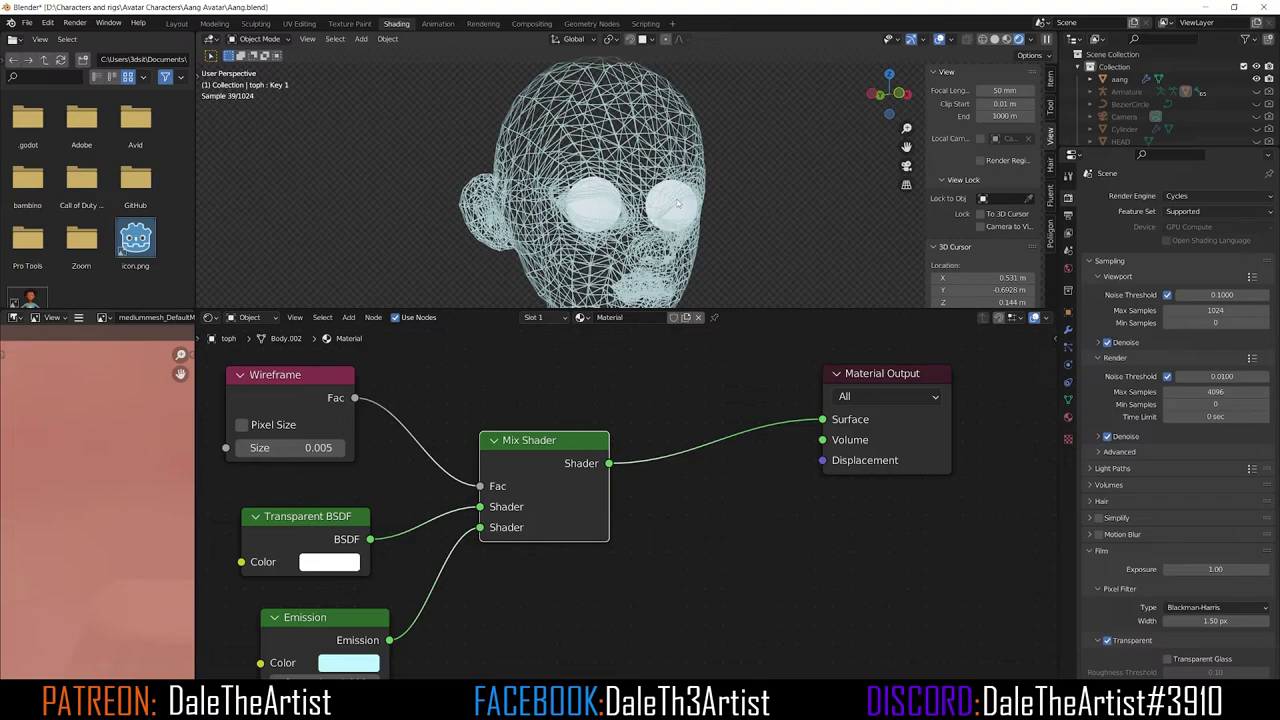
{"action": "key", "text": "F12"}
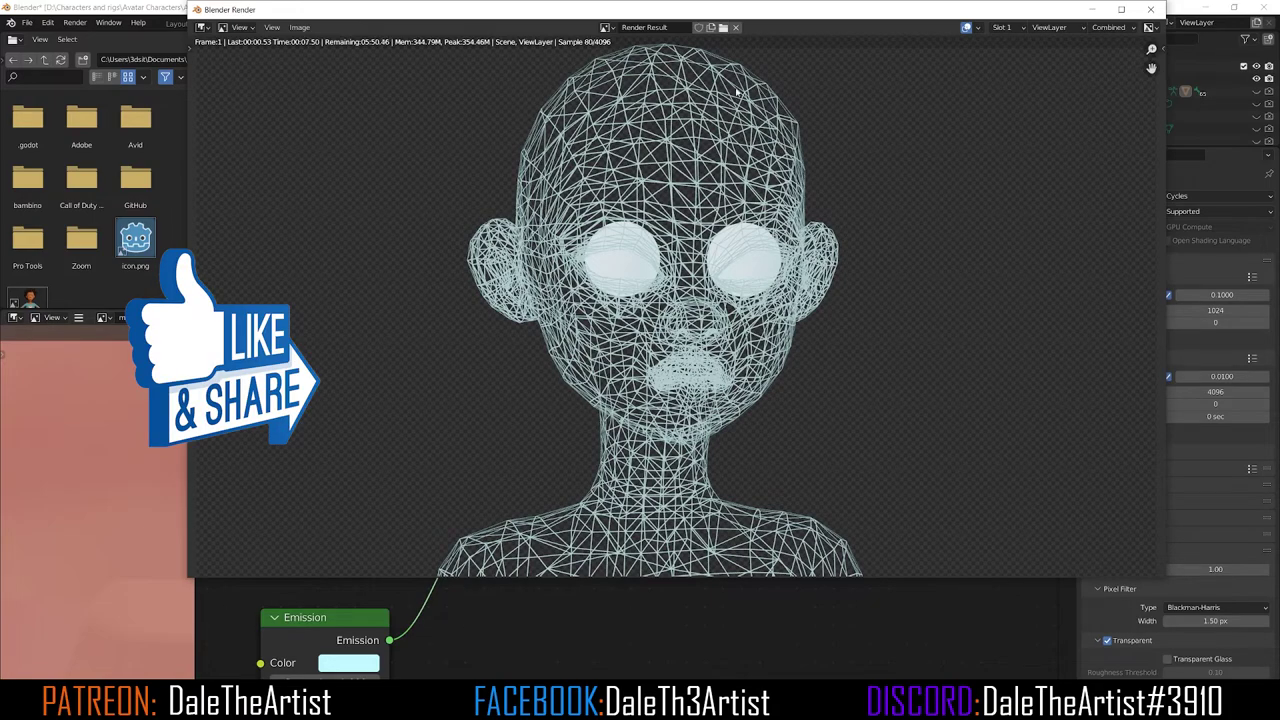
{"action": "left_click", "coordinate": [1149, 11]}
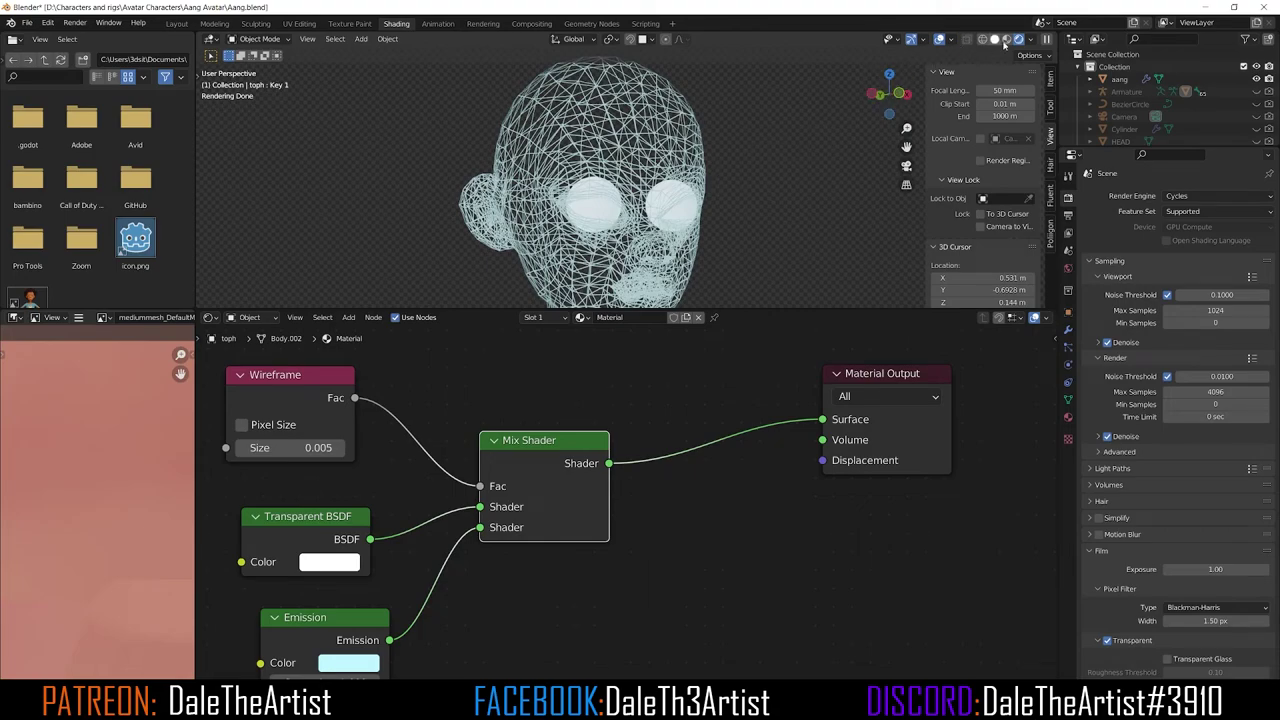
Add a Wireframe modifier to the character and set its Thickness to 0.001 m
{"action": "left_click", "coordinate": [1067, 331]}
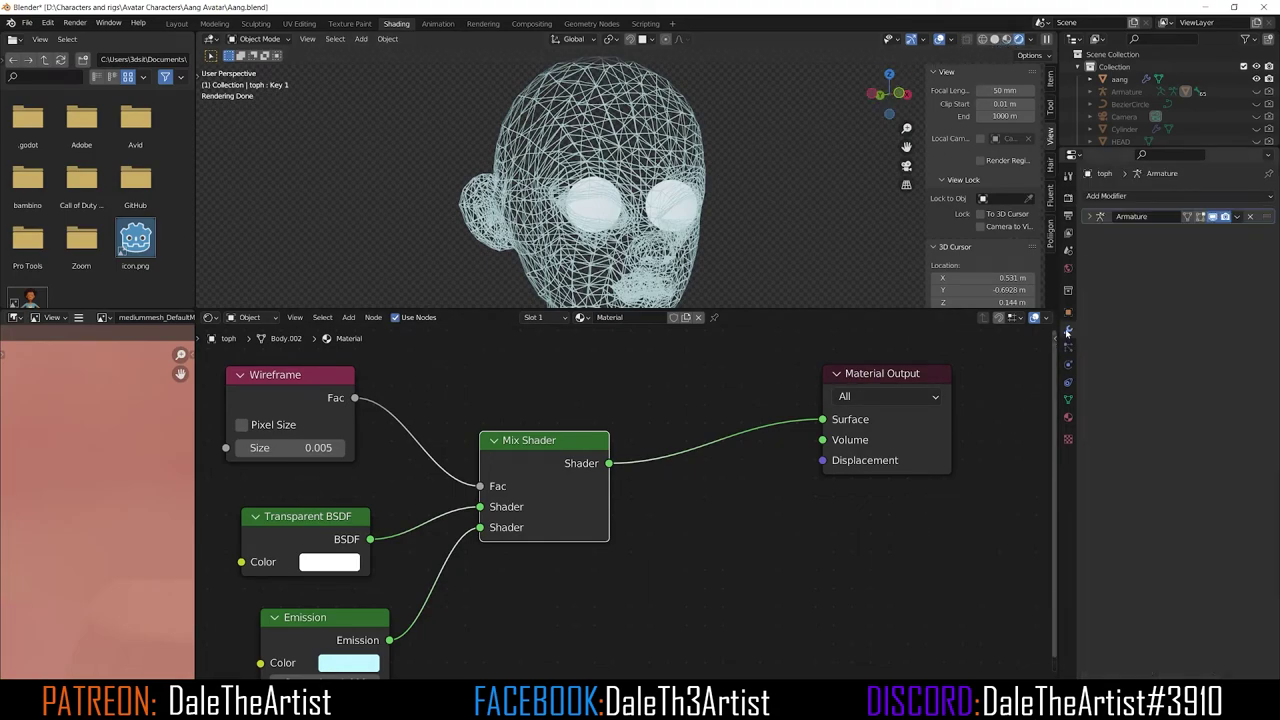
{"action": "left_click", "coordinate": [1119, 198]}
{"action": "left_click", "coordinate": [1025, 474]}
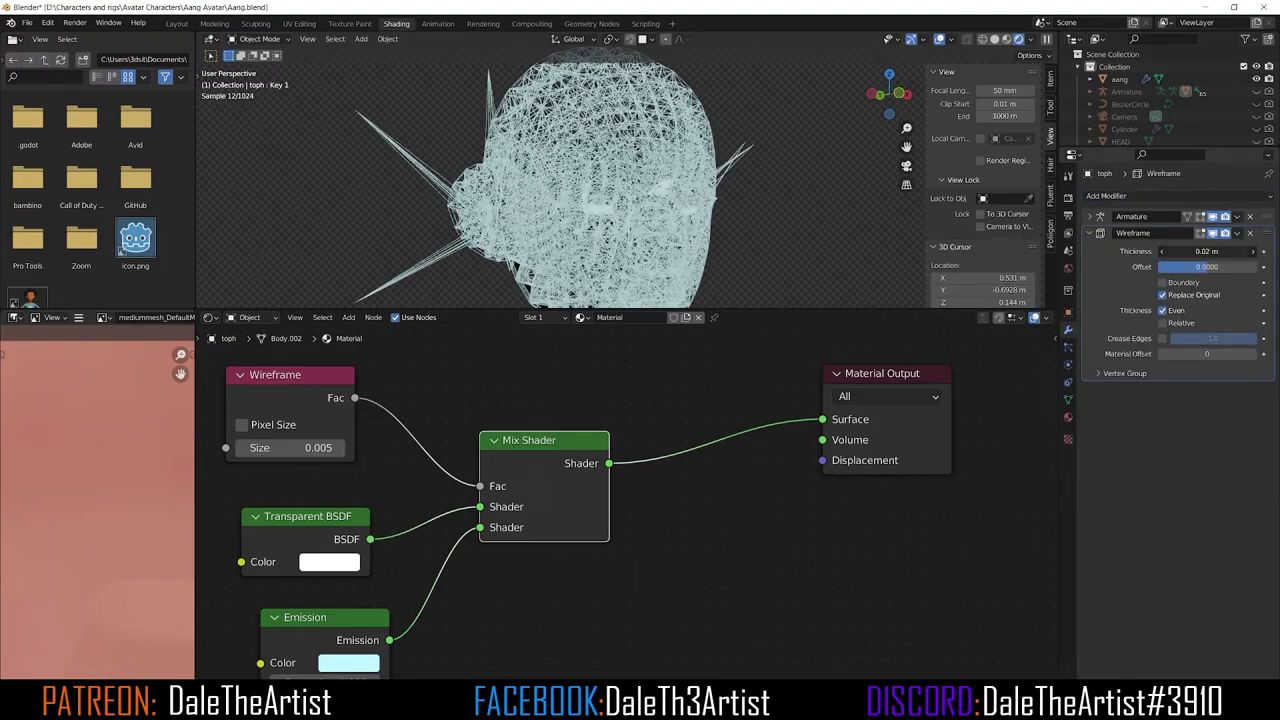
{"action": "left_click_drag", "start_coordinate": [1207, 251], "coordinate": [1175, 251]}
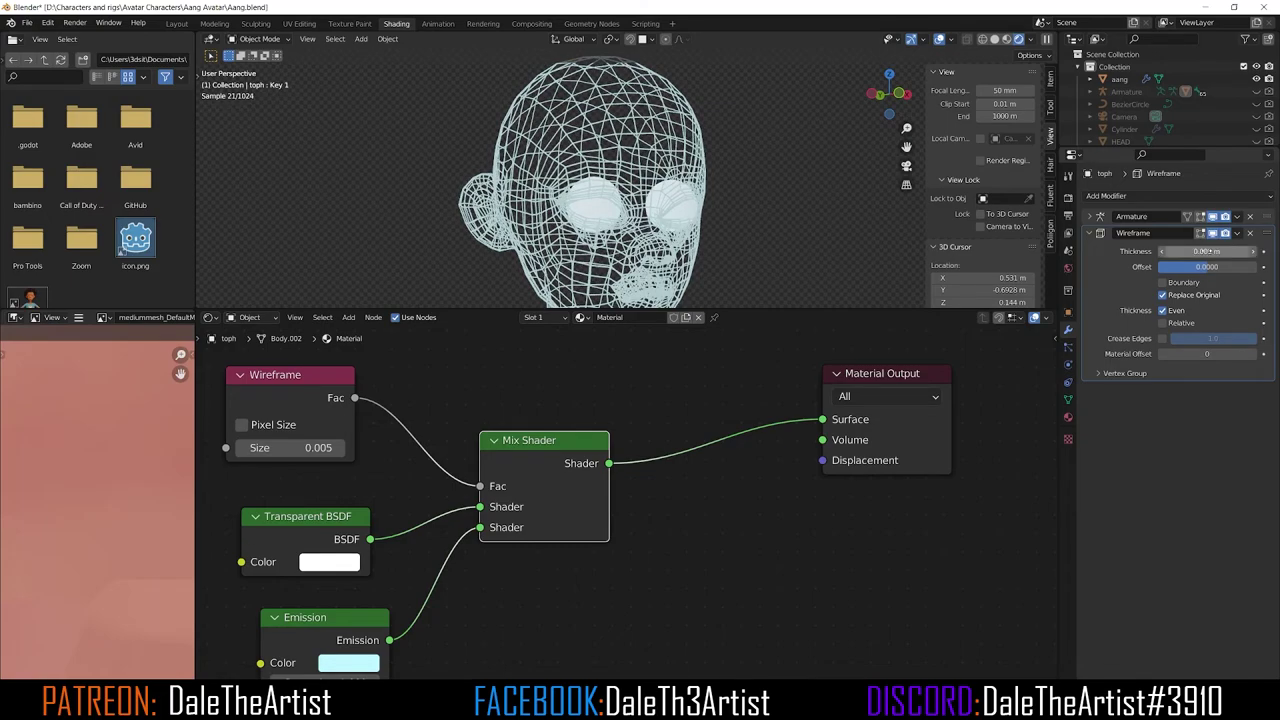
{"action": "scroll", "coordinate": [728, 214], "scroll_direction": "down", "scroll_amount": 5}
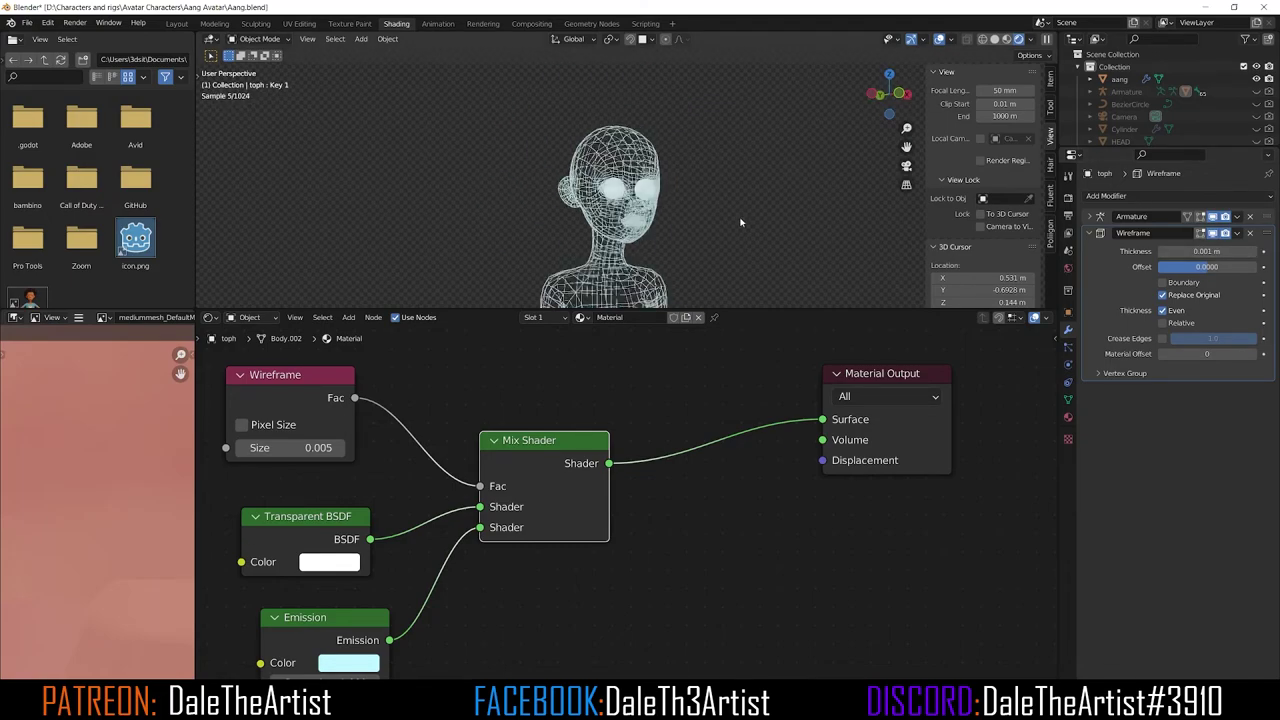
{"action": "scroll", "coordinate": [728, 156], "scroll_direction": "up", "scroll_amount": 2}
{"action": "middle_click_drag", "start_coordinate": [728, 156], "coordinate": [745, 218]}
{"action": "scroll", "coordinate": [730, 210], "scroll_direction": "up", "scroll_amount": 5}
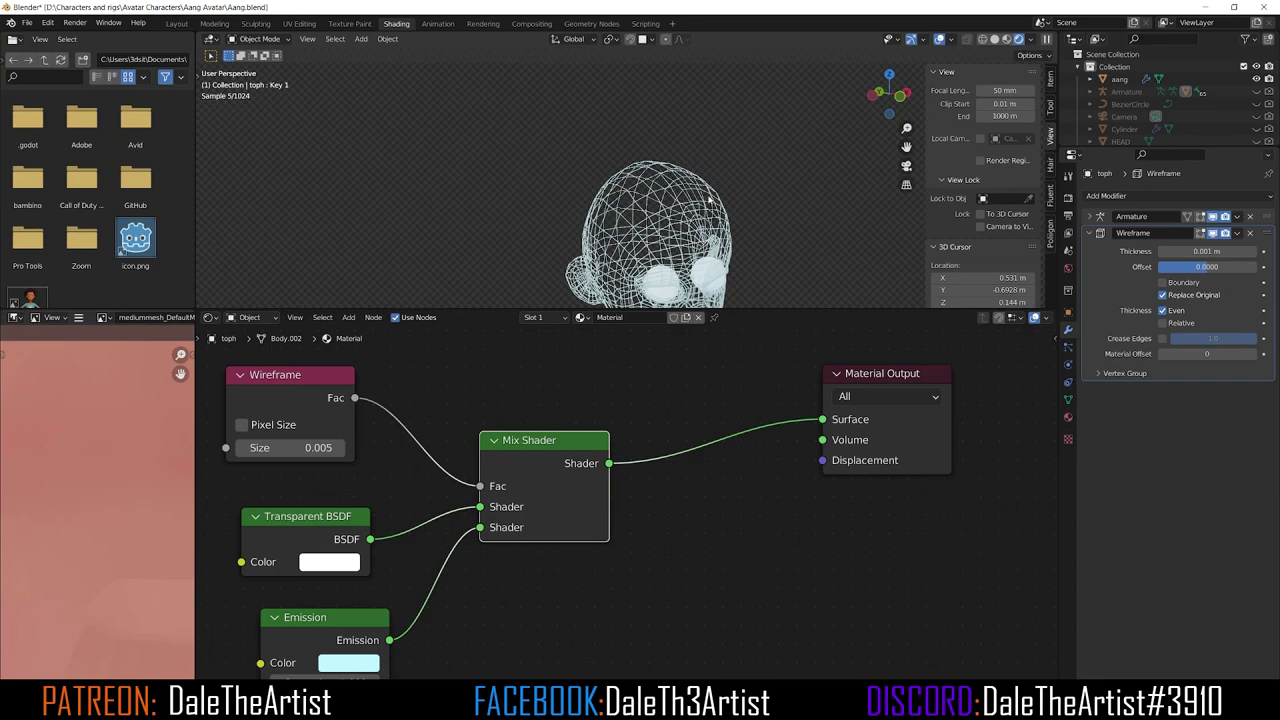